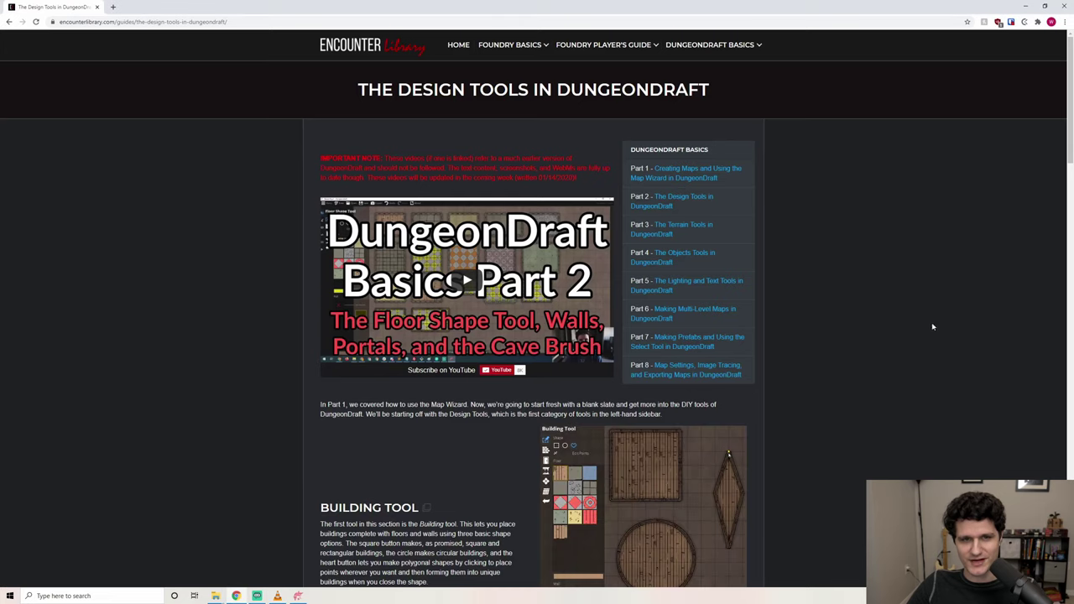
Scroll through the guide's Building Tool section, then switch back to the blank Dungeondraft map
scroll(899, 286, down, 3)
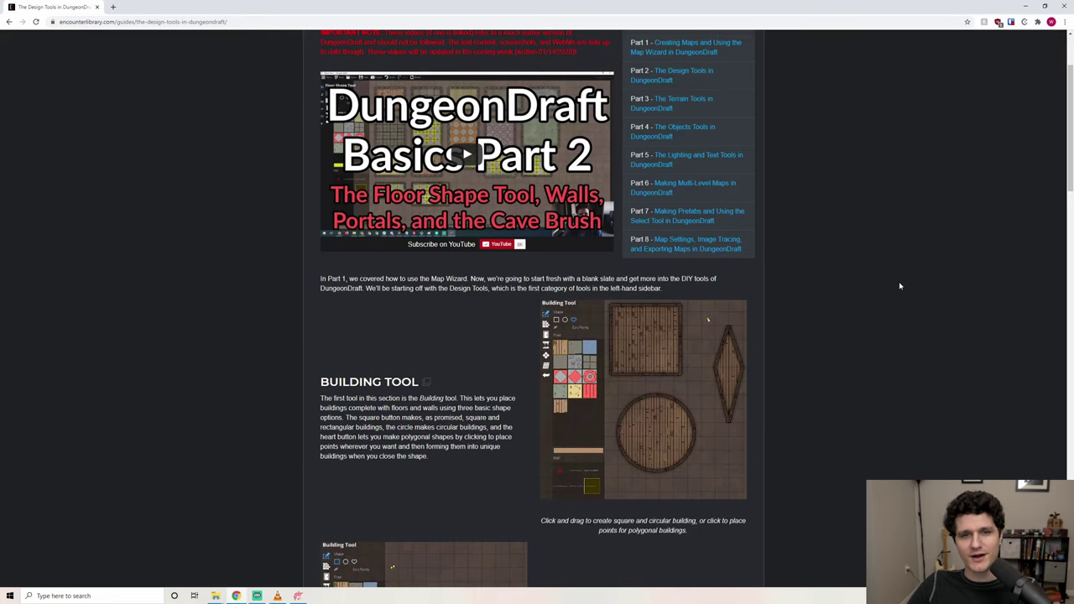
scroll(900, 287, down, 4)
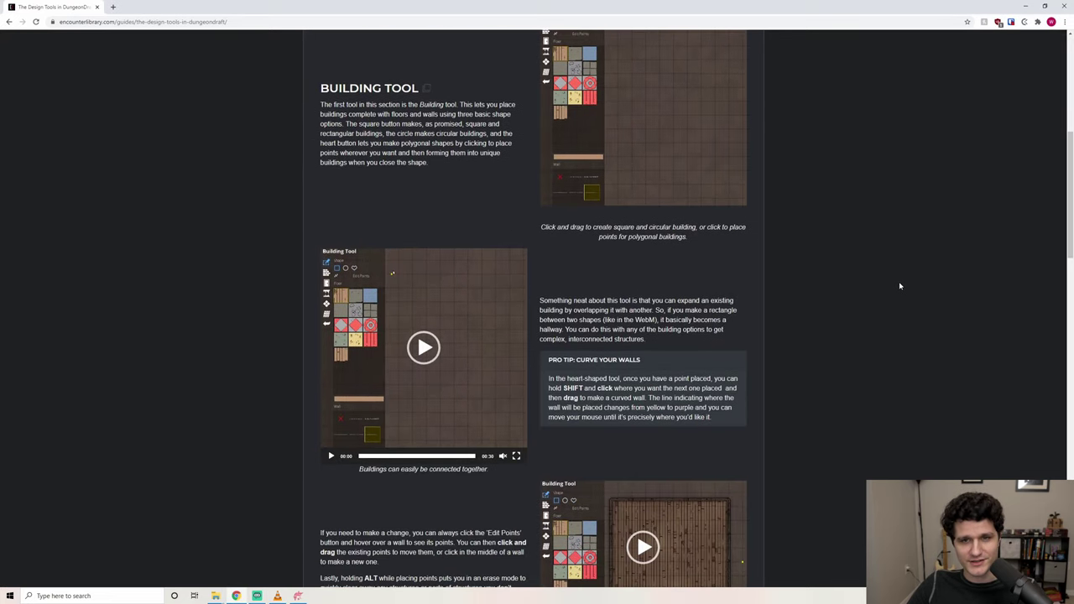
scroll(900, 286, down, 2)
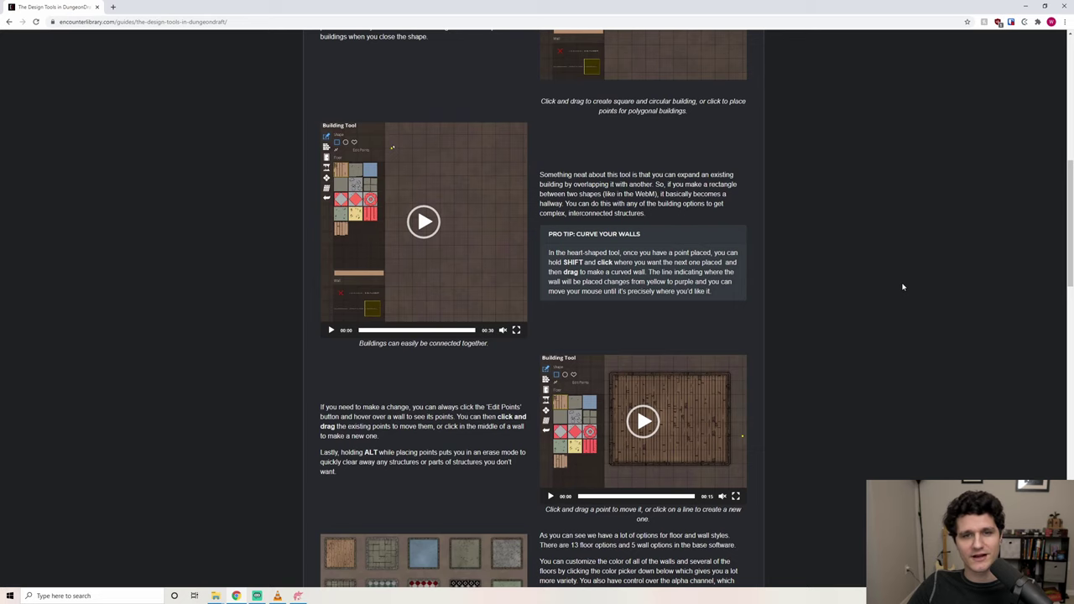
scroll(889, 293, down, 1)
click(302, 596)
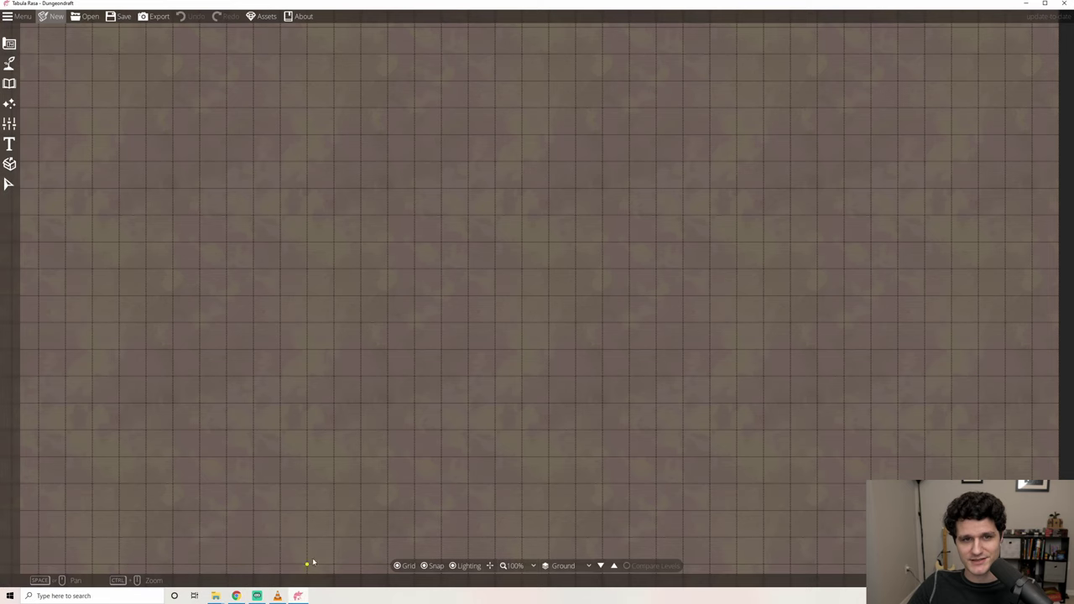
Choose the Building Tool from the Design category in the left toolbar
click(10, 47)
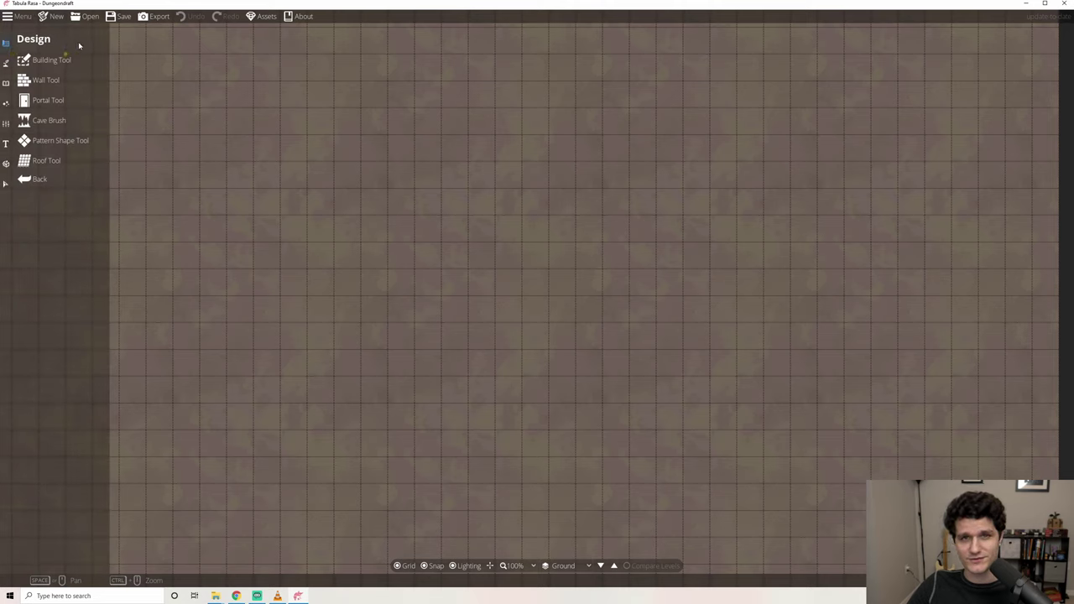
click(68, 60)
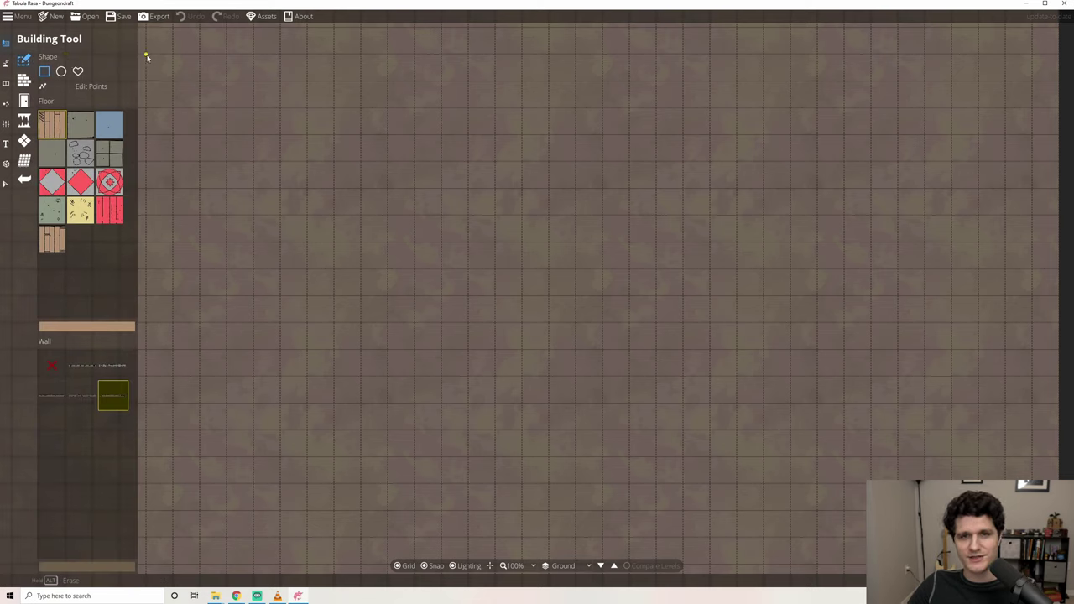
Draw a square room, a long rectangular hall to its right, and a round room below
drag(168, 53, 316, 192)
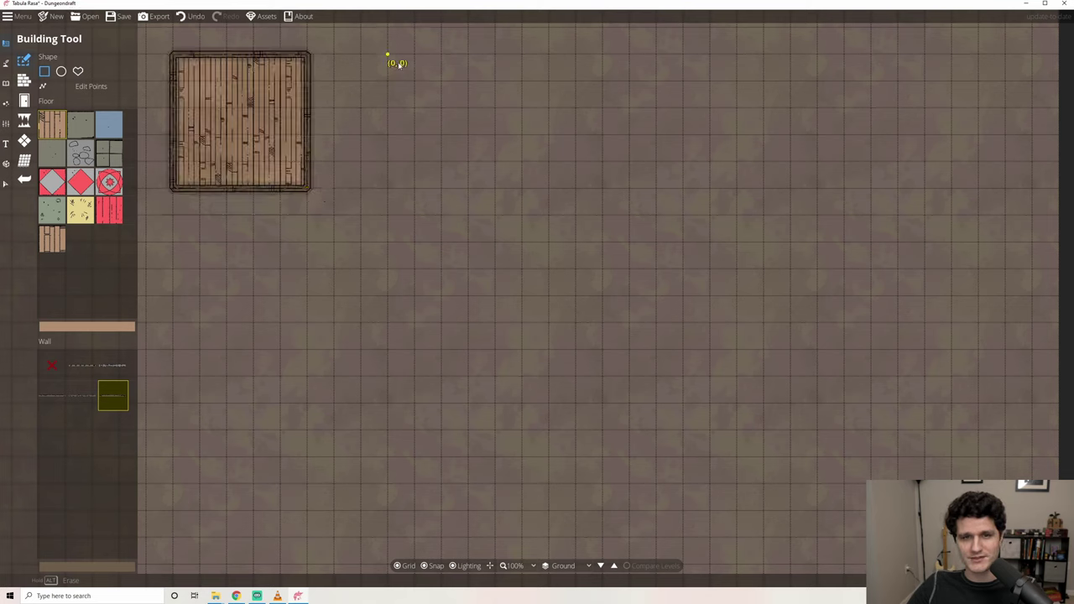
drag(399, 65, 767, 165)
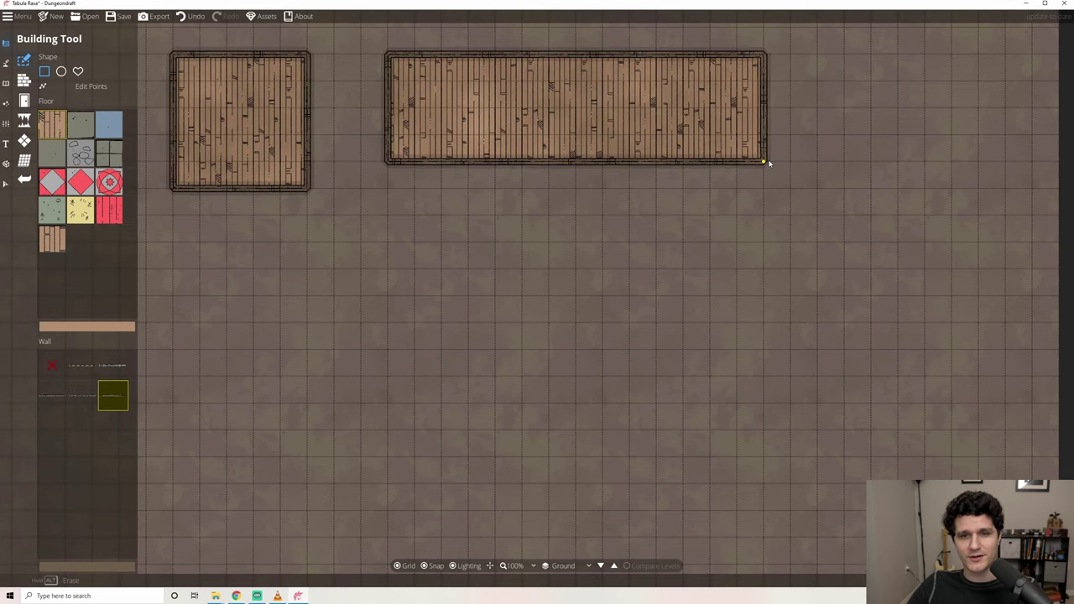
click(62, 73)
drag(192, 223, 336, 379)
Draw a slanted five-sided polygon room to the right of the round room
click(76, 72)
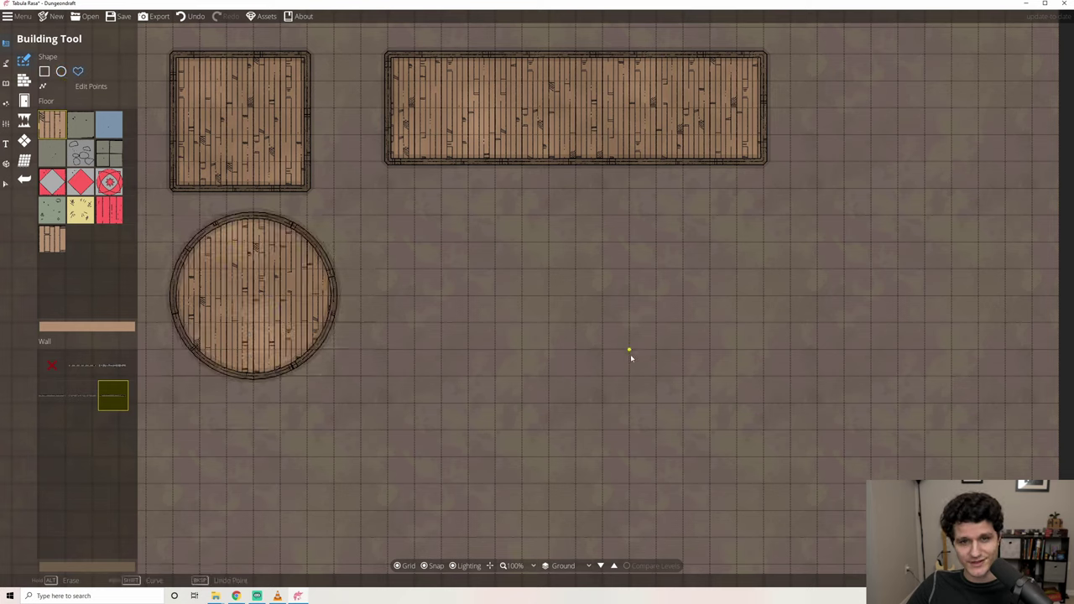
click(611, 356)
click(819, 352)
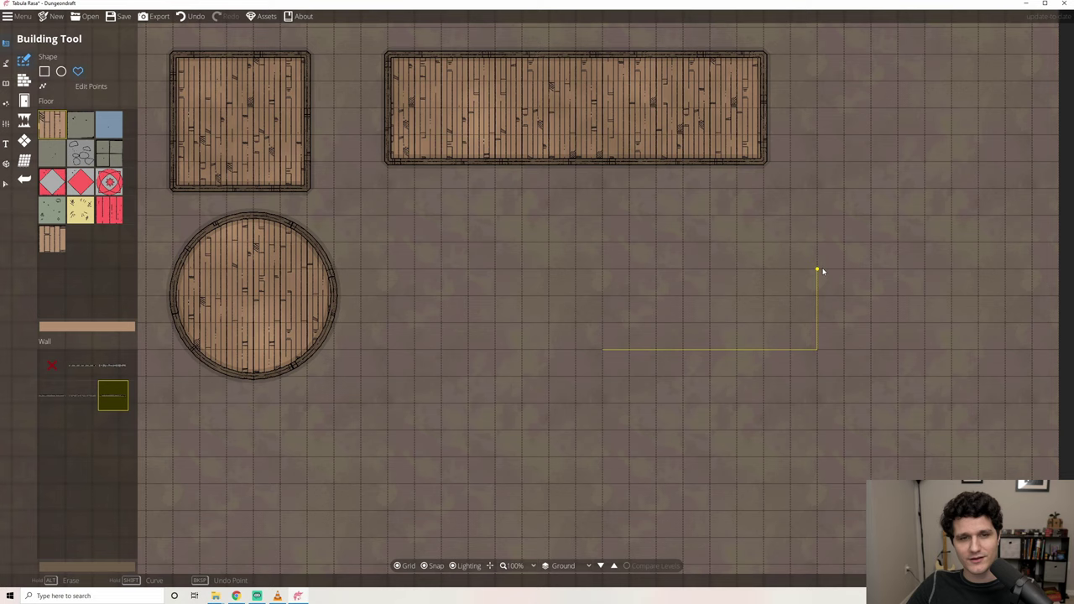
click(818, 270)
click(737, 242)
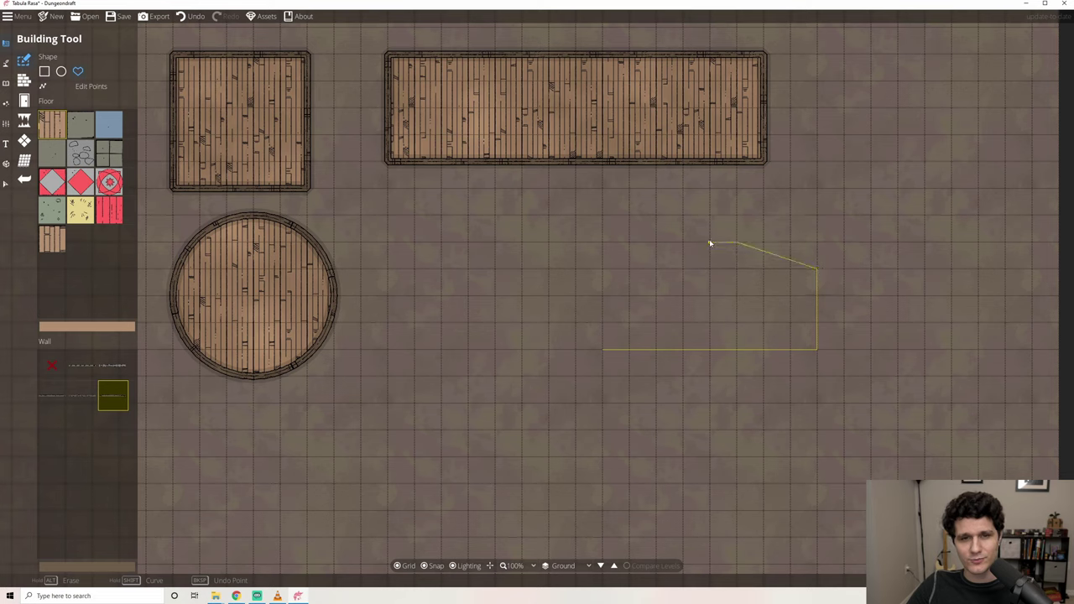
click(709, 242)
click(601, 349)
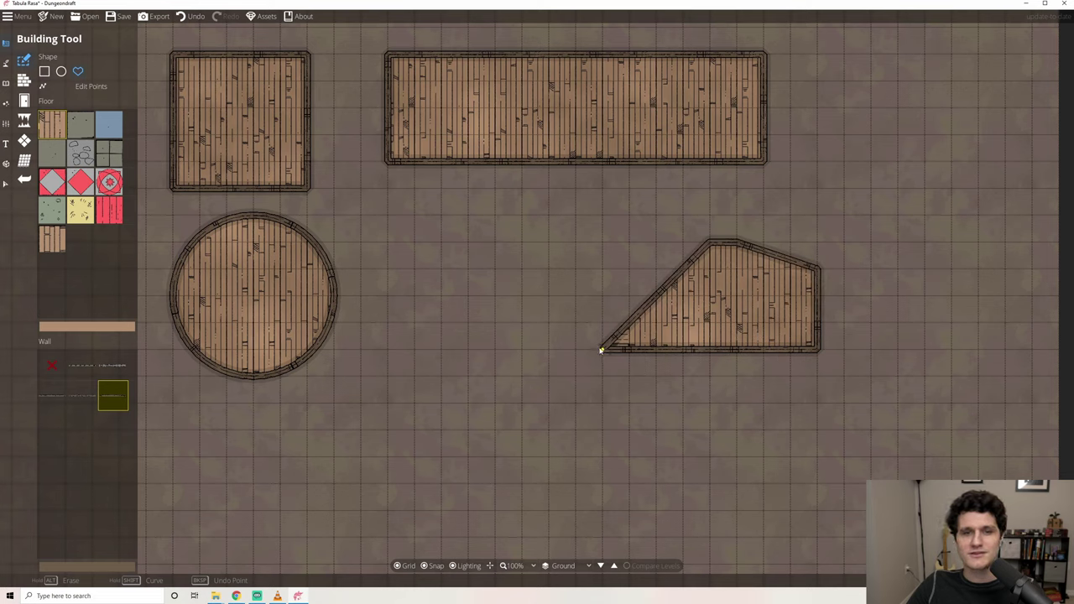
Add a triangular polygon room near the bottom right of the map
click(631, 536)
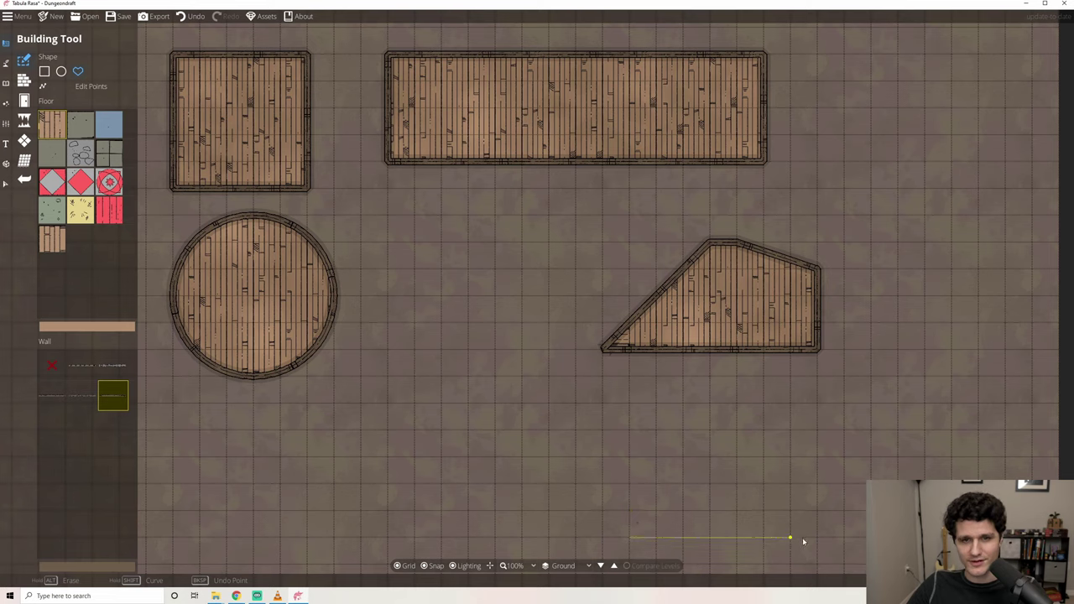
click(789, 537)
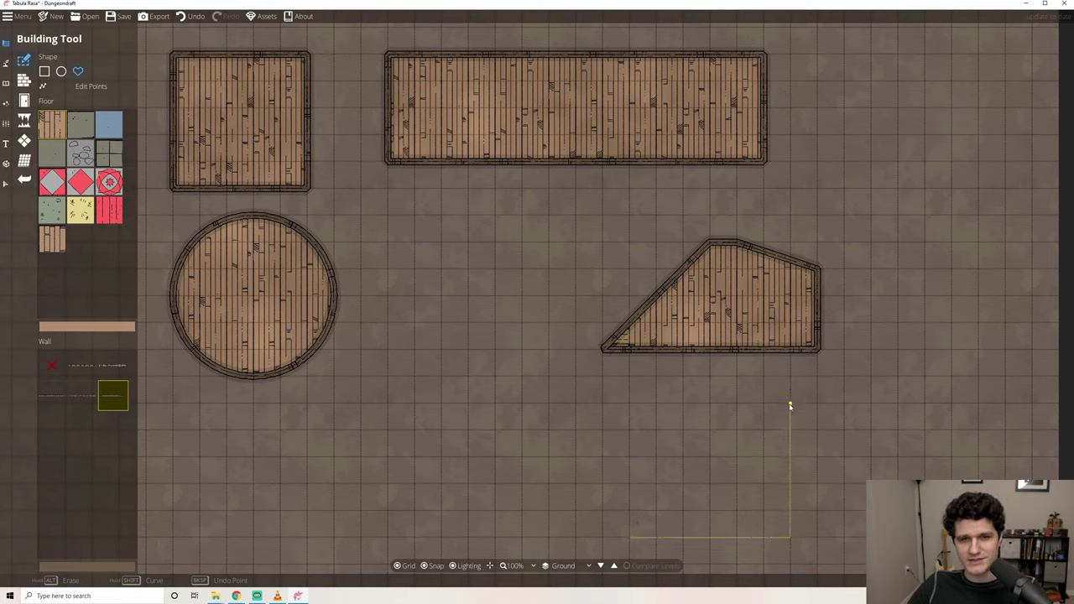
double_click(790, 406)
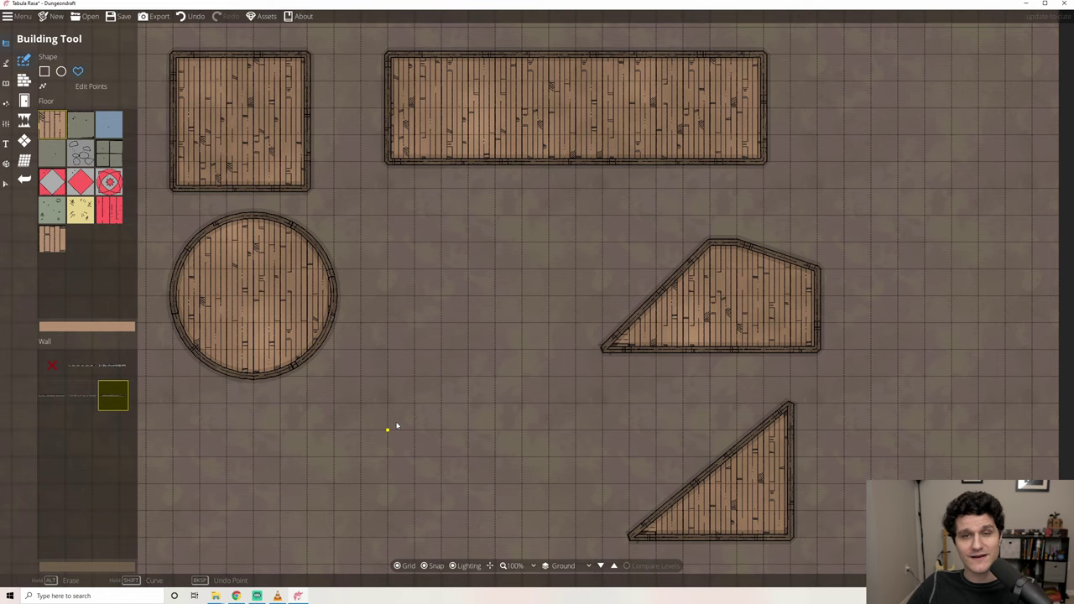
click(44, 72)
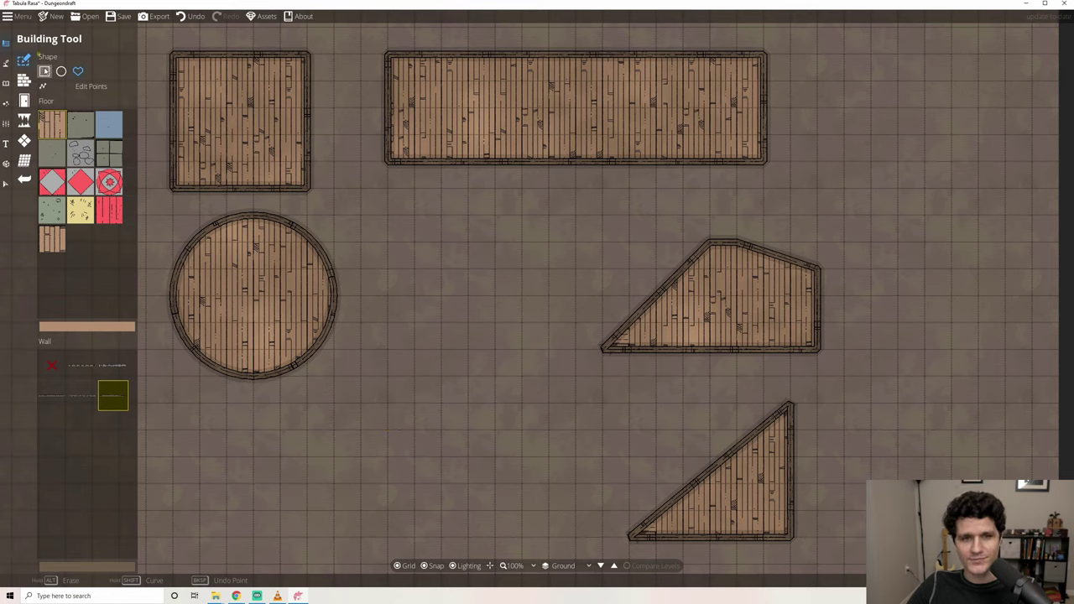
Draw narrow corridors from the square room to the long hall and to the round room
drag(306, 84, 389, 107)
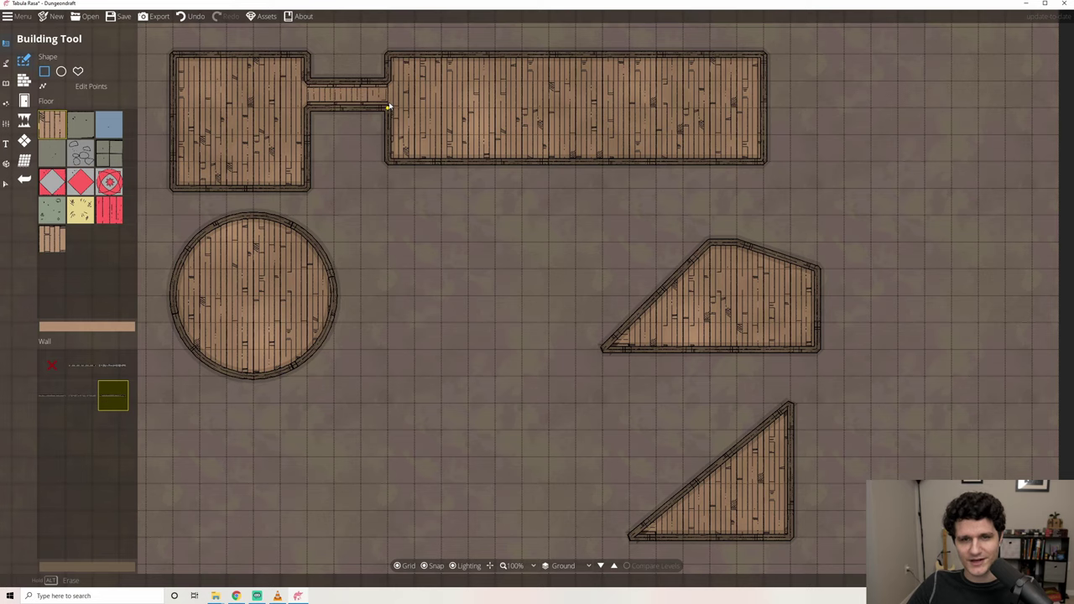
drag(226, 159, 249, 281)
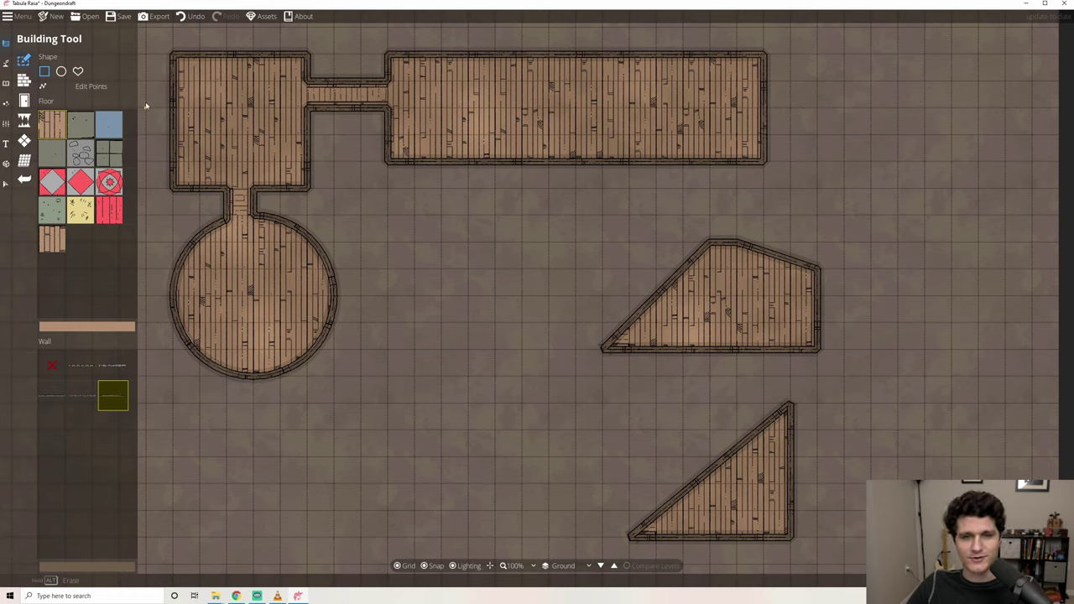
click(78, 73)
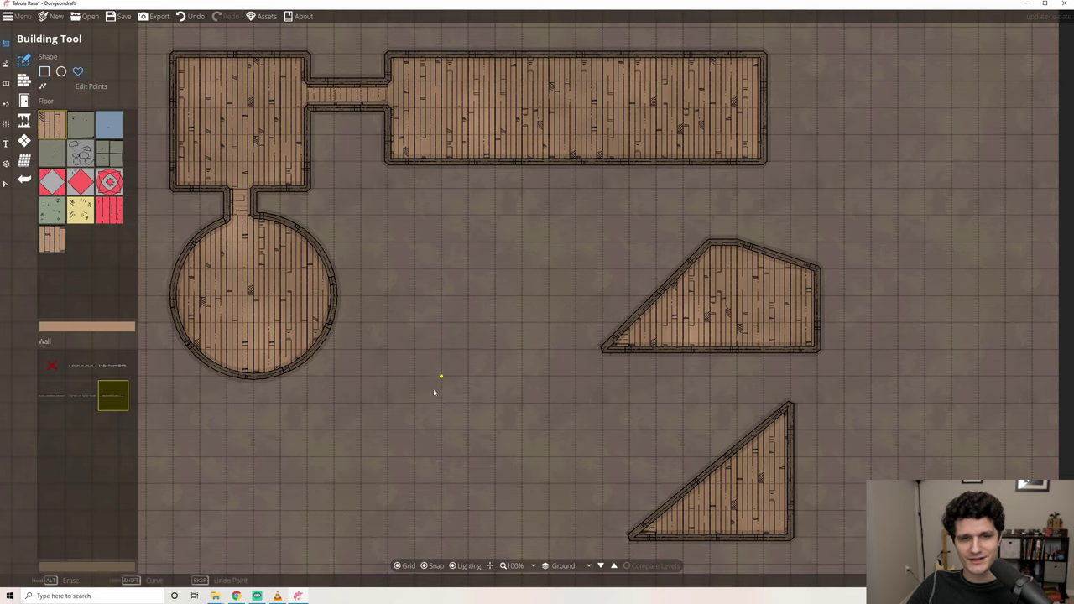
Draw a curved, egg-shaped polygon room below the round room
click(362, 485)
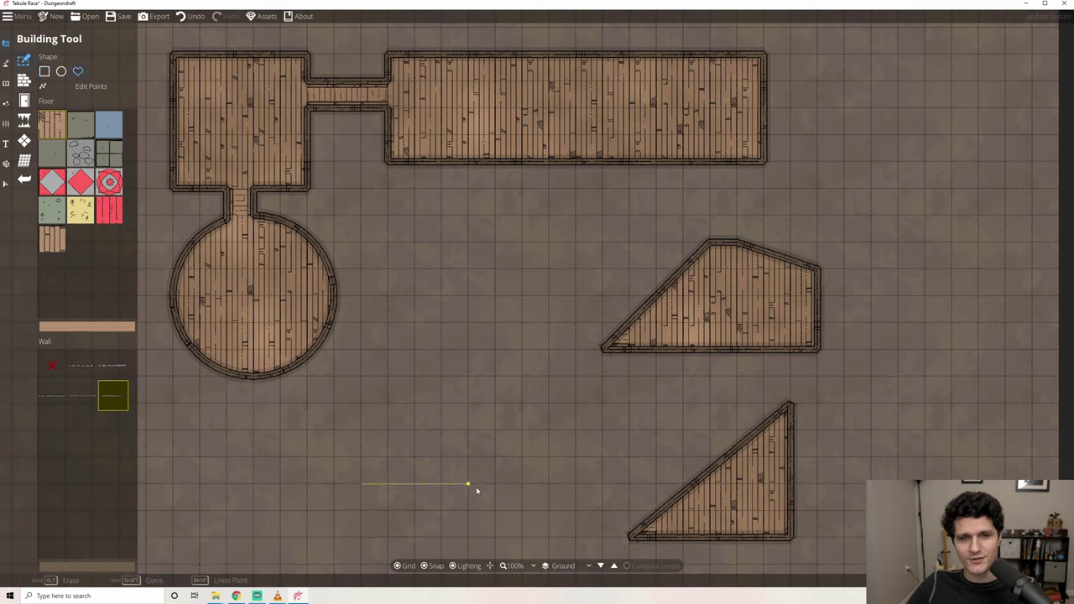
key(BackSpace)
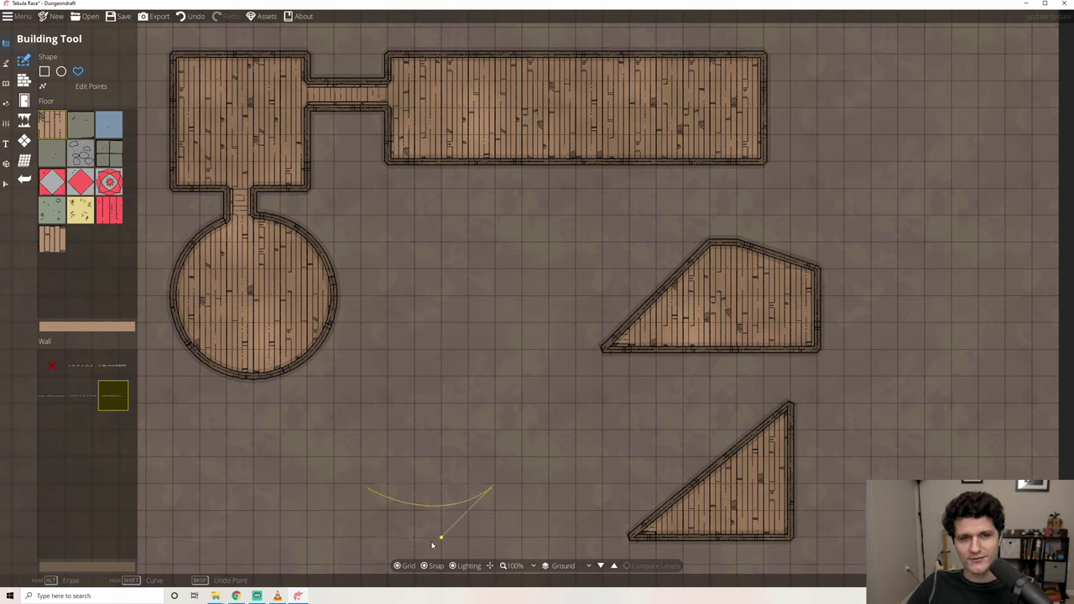
click(494, 431)
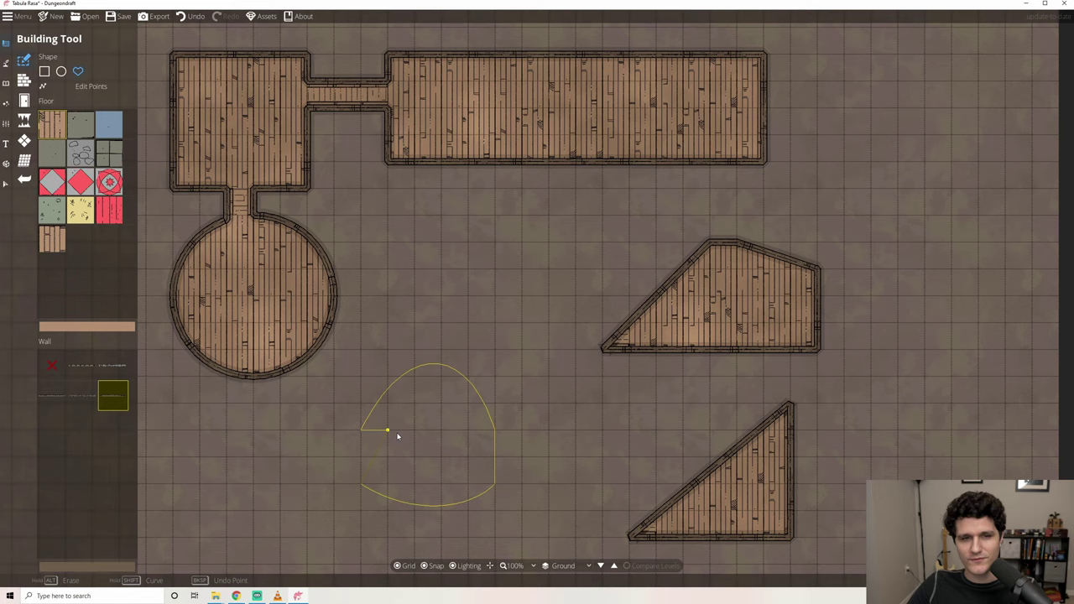
click(361, 431)
click(361, 486)
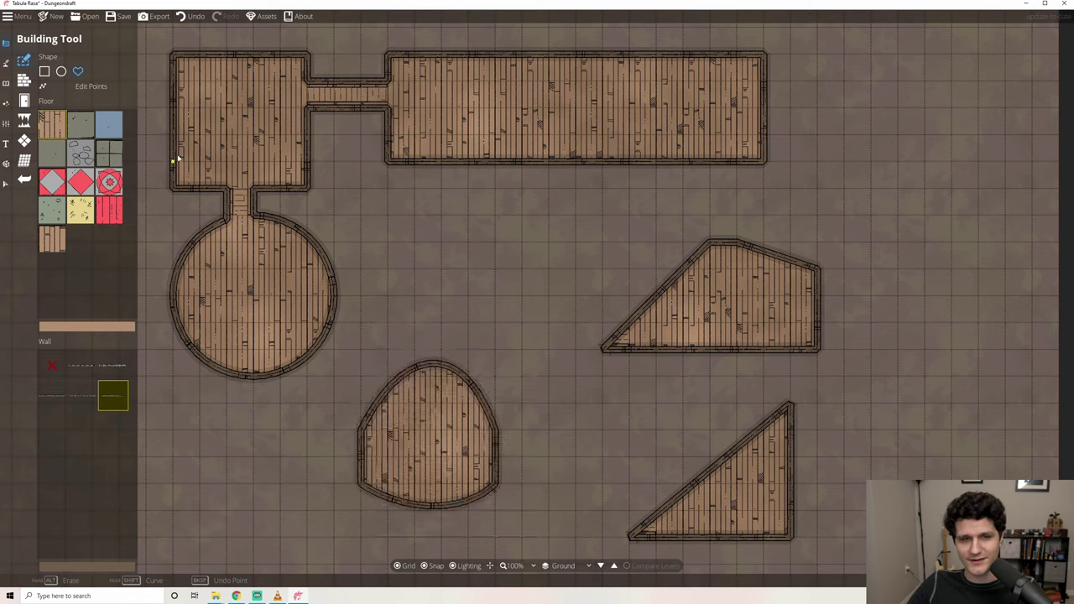
Edit the long hall's points so its bottom wall angles down to a central V
click(95, 90)
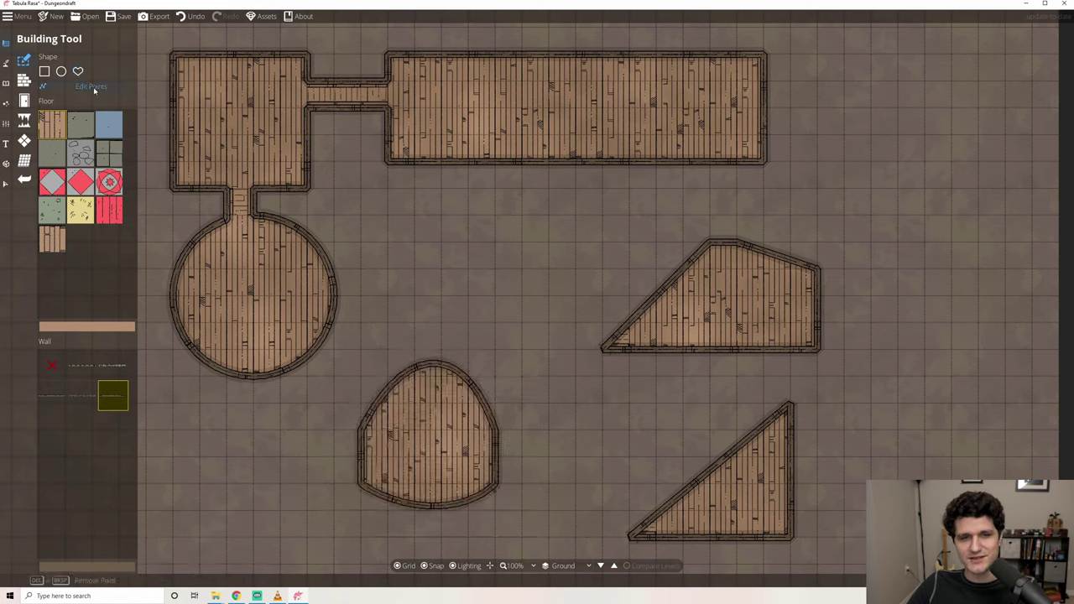
click(474, 151)
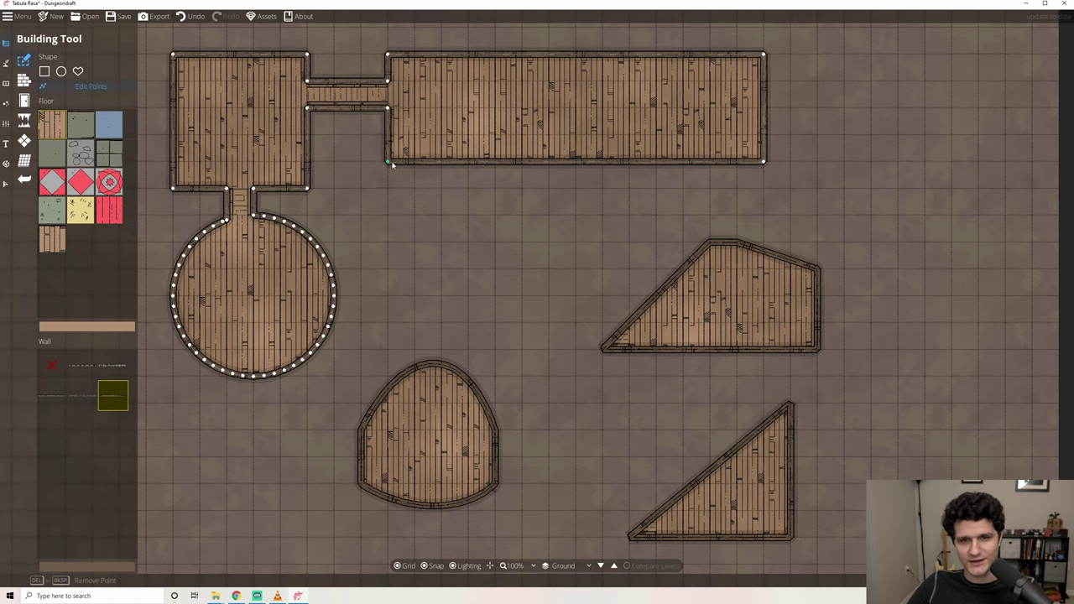
drag(388, 178, 387, 190)
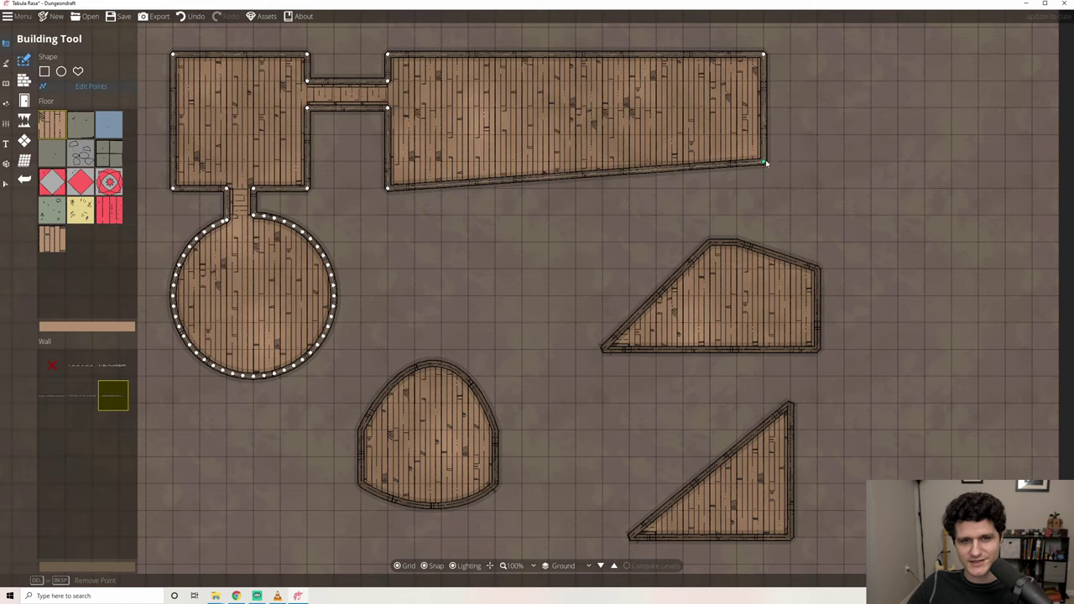
drag(763, 161, 765, 188)
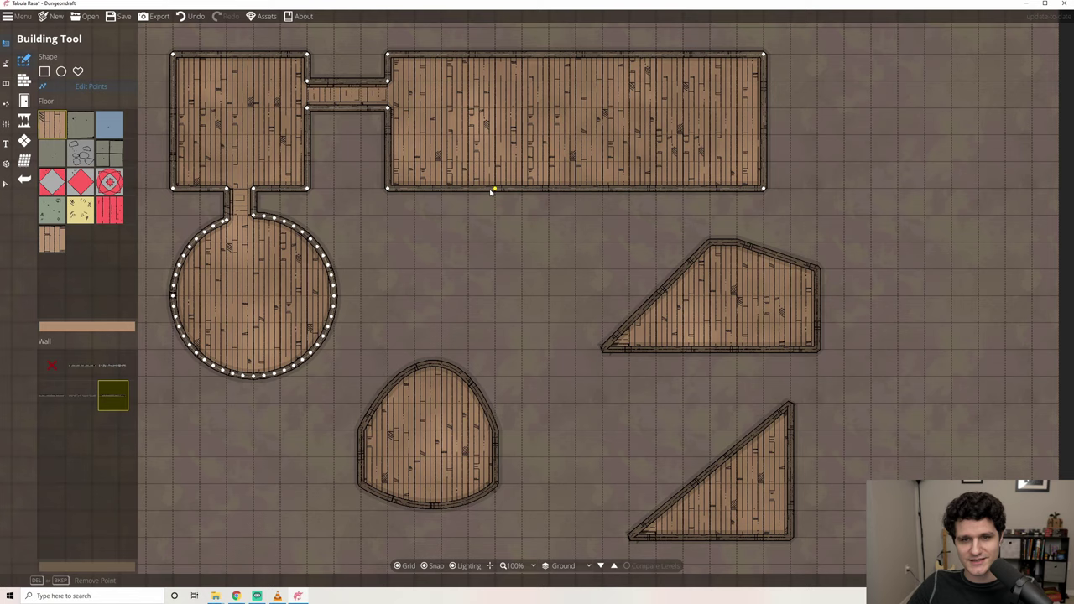
drag(491, 191, 585, 241)
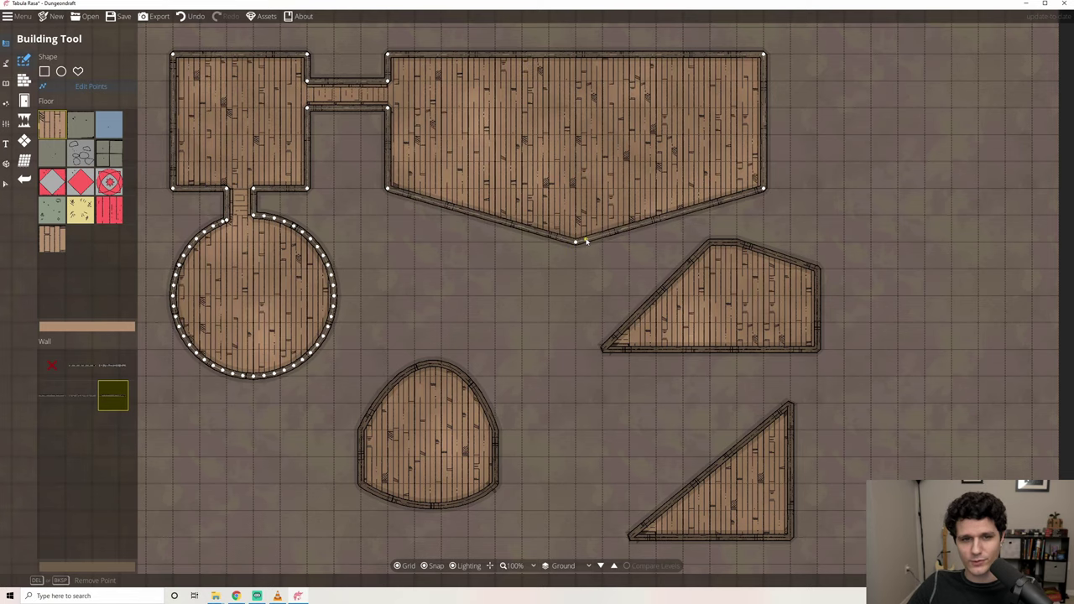
click(45, 72)
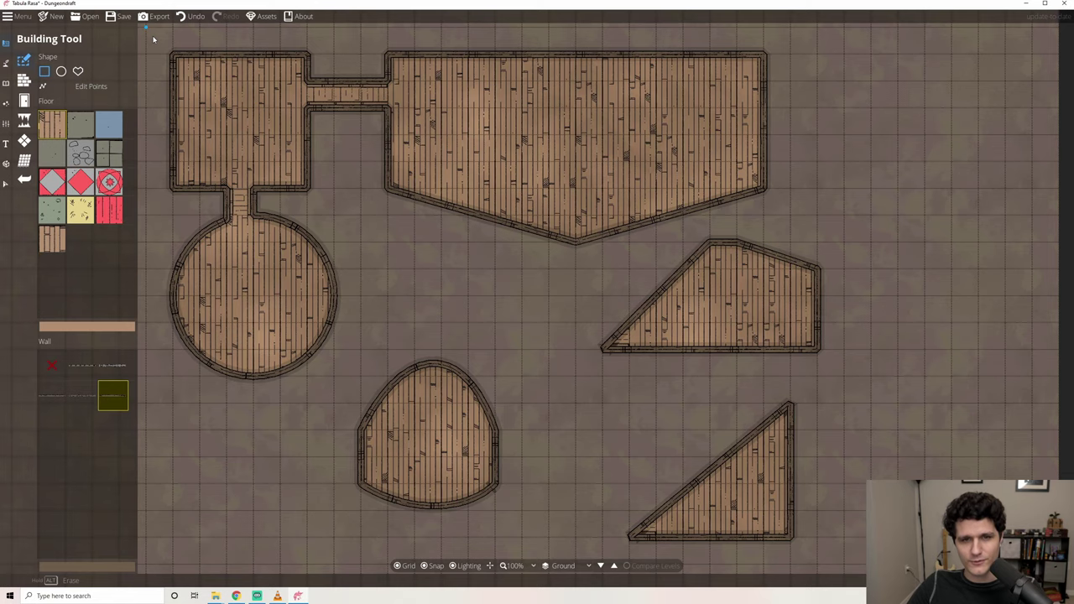
Alt-drag an erase rectangle across the whole canvas to remove all rooms and corridors
mouse_move(147, 31)
mouse_down()
mouse_move(395, 223)
mouse_move(750, 436)
mouse_move(870, 563)
mouse_up()
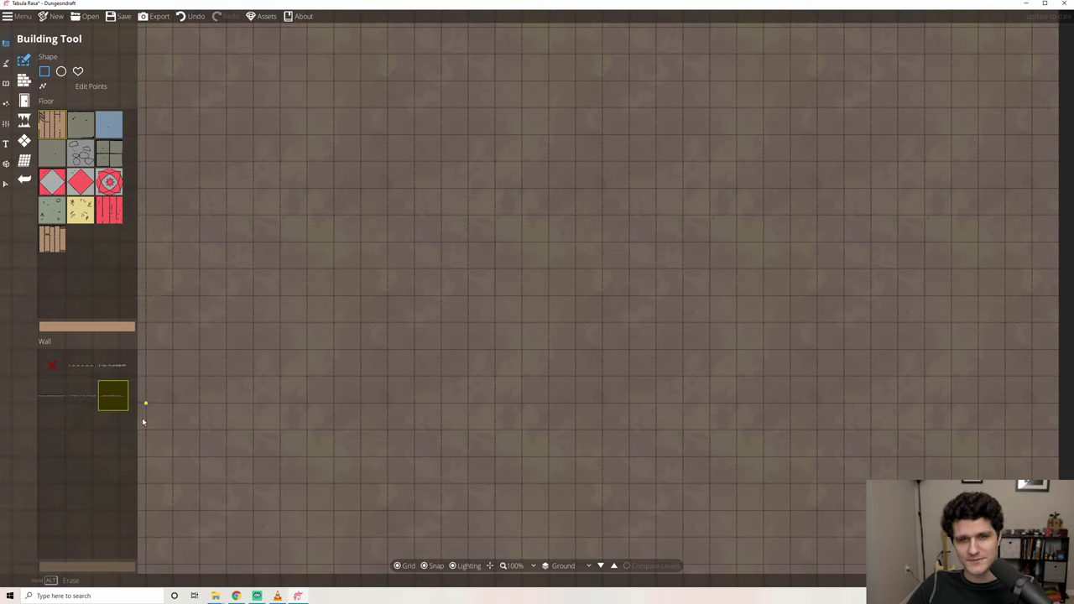
mouse_move(125, 401)
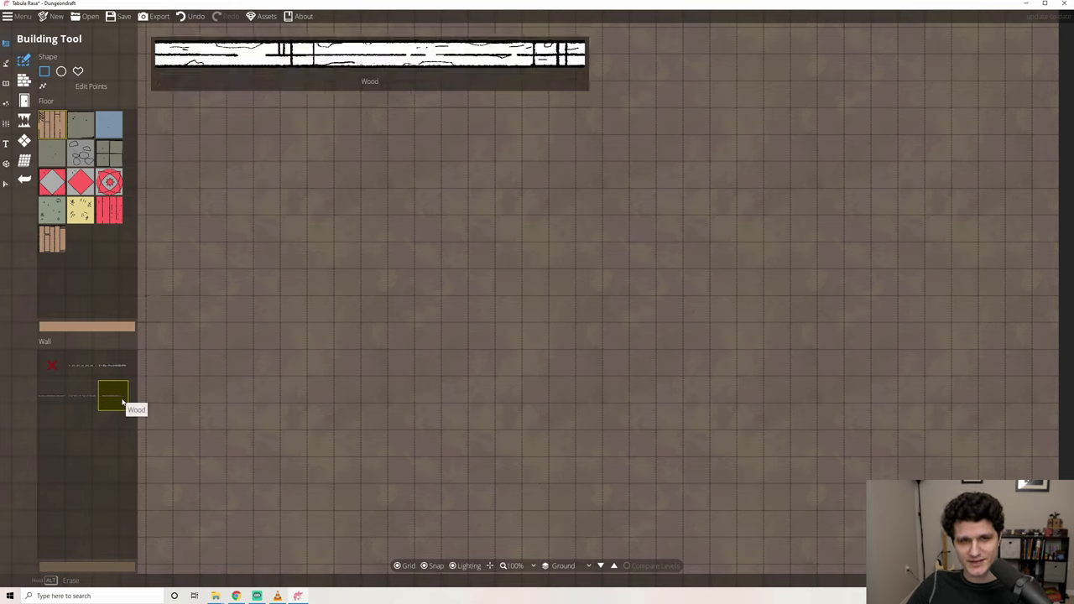
mouse_move(75, 402)
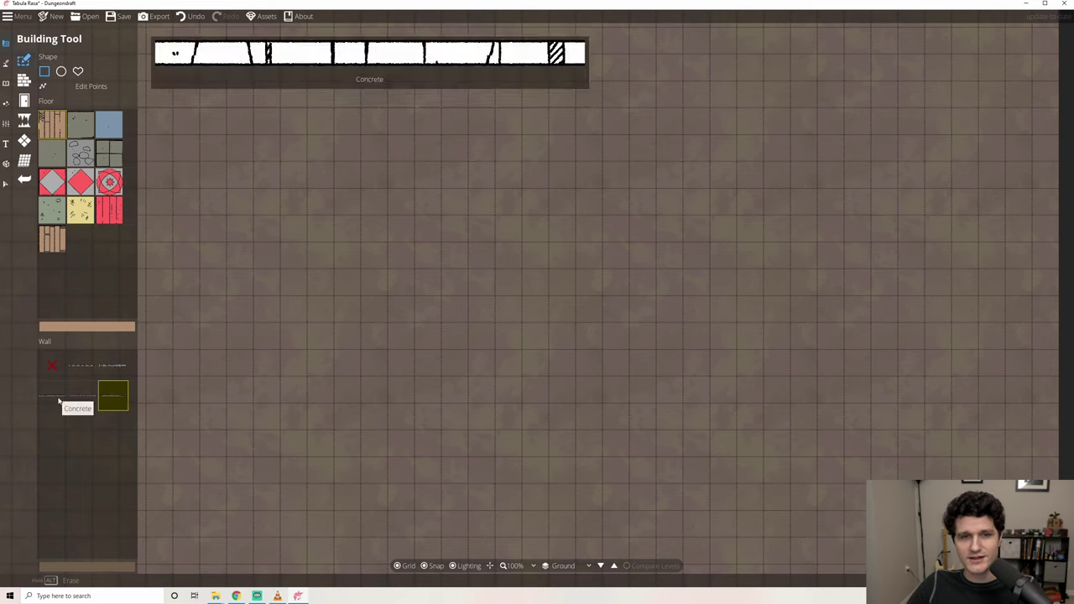
mouse_move(74, 379)
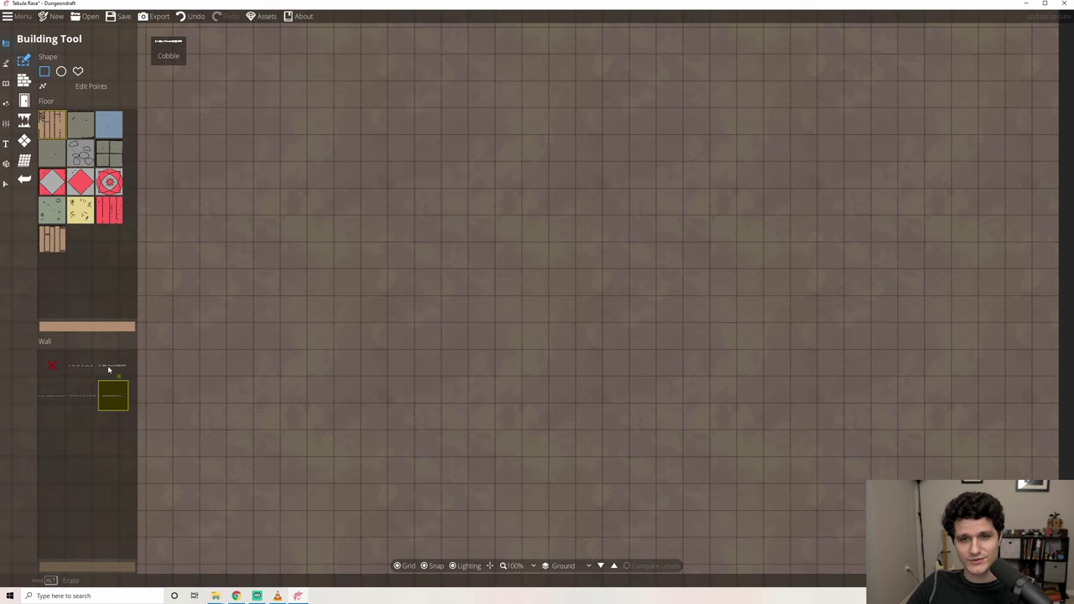
mouse_move(109, 369)
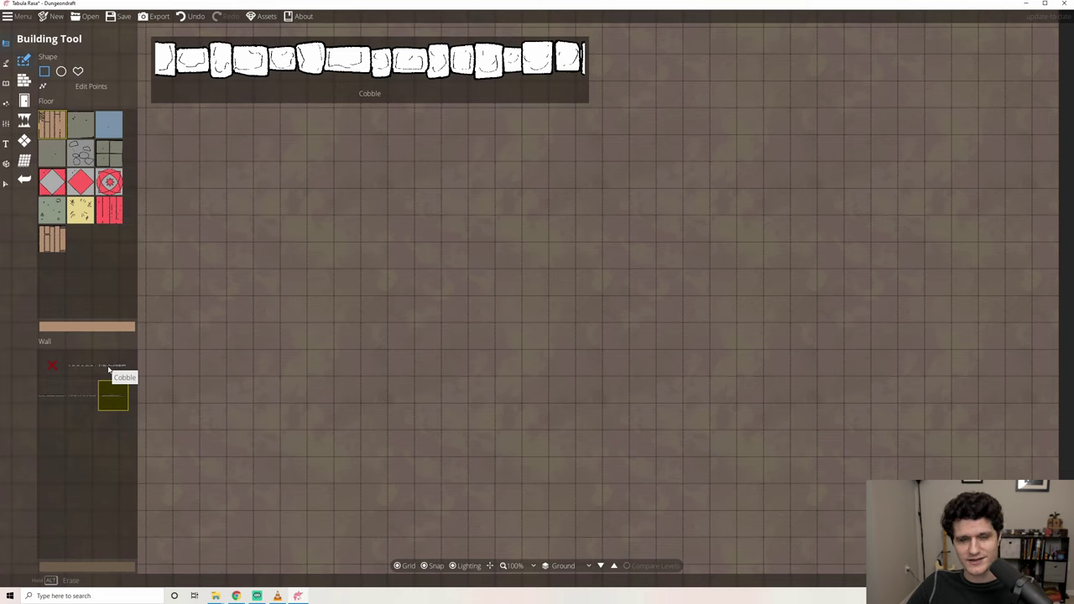
Set the wall colour to dark brown RGB 56, 49, 42 with alpha 233
click(105, 567)
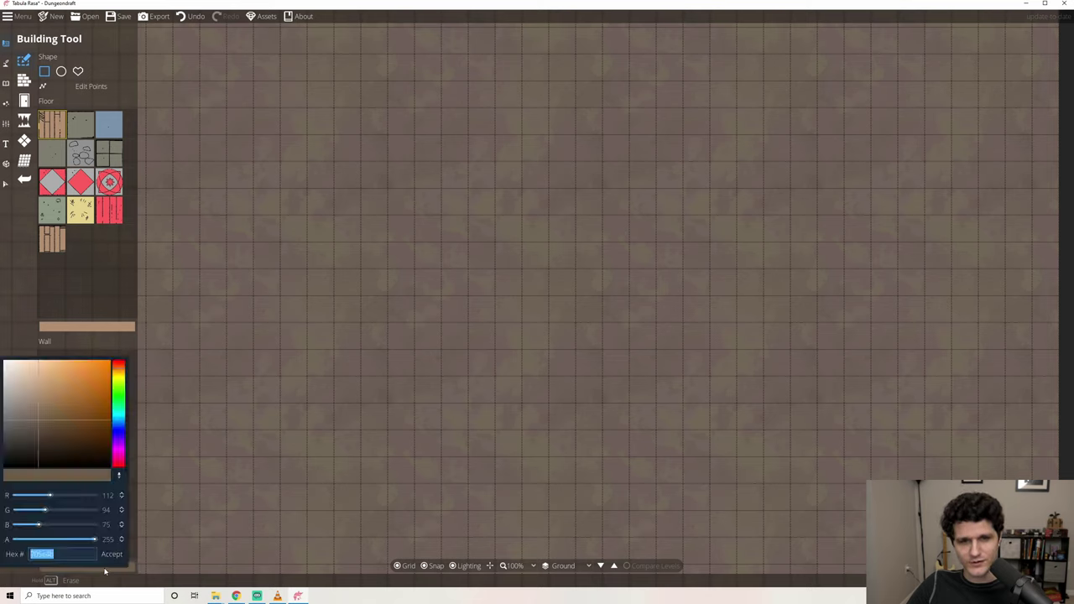
click(30, 408)
drag(30, 409, 31, 448)
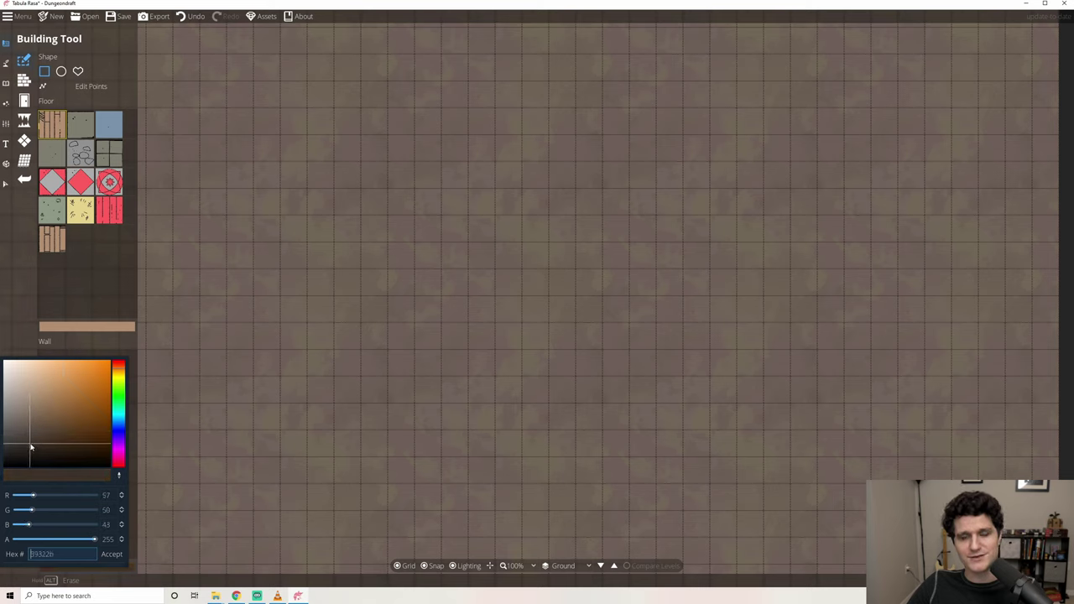
mouse_move(94, 539)
mouse_down()
mouse_move(57, 541)
mouse_move(102, 544)
mouse_move(30, 545)
mouse_move(99, 549)
mouse_up()
click(109, 554)
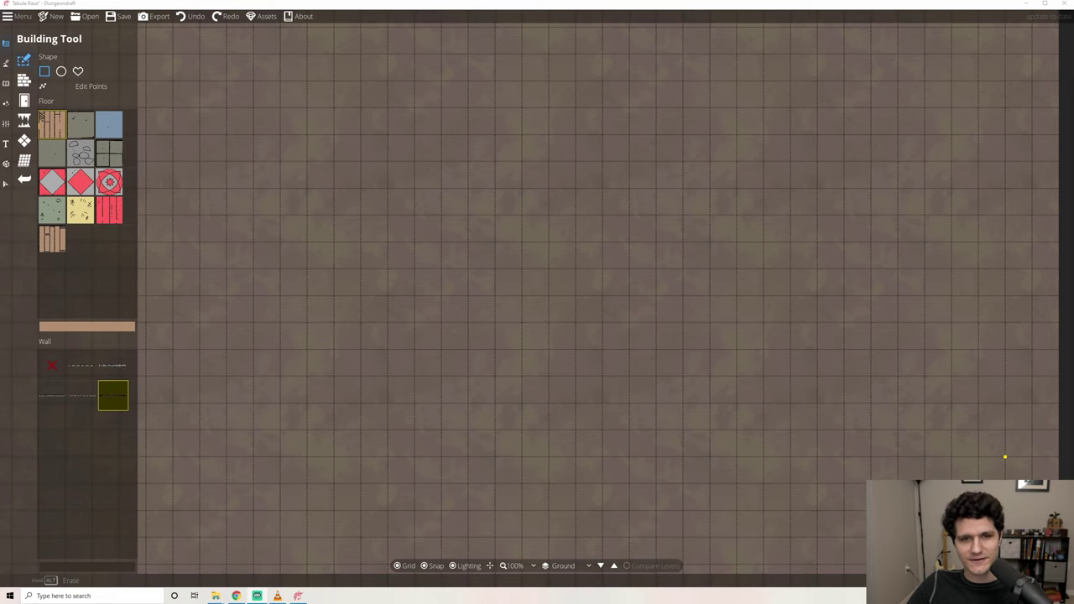
Draw a wood-floored room at upper left and a larger pink patterned-tile room with different walls
drag(201, 88, 413, 333)
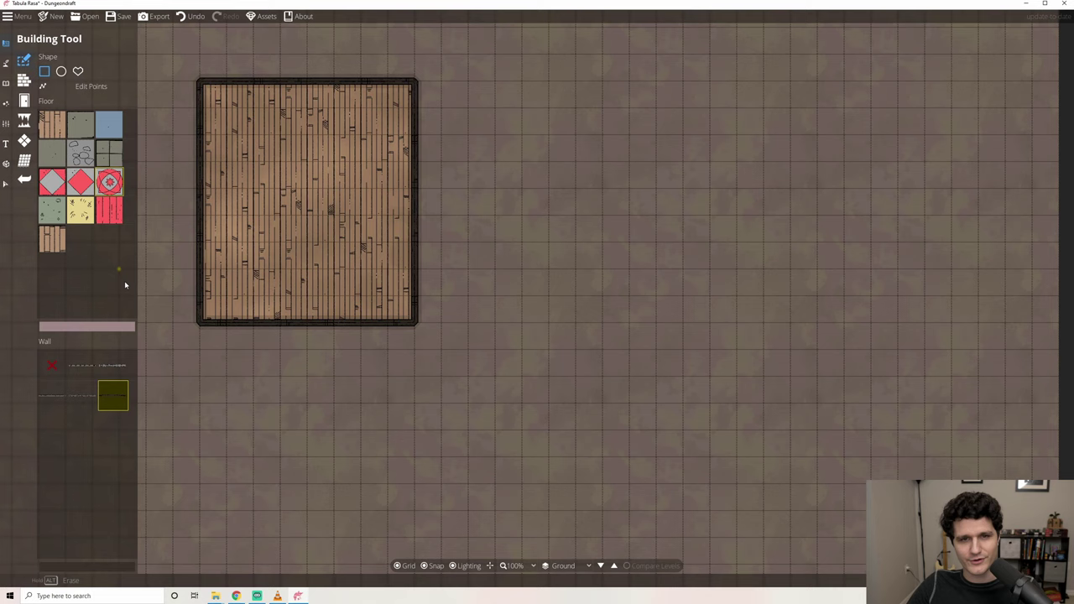
click(113, 365)
drag(577, 82, 899, 351)
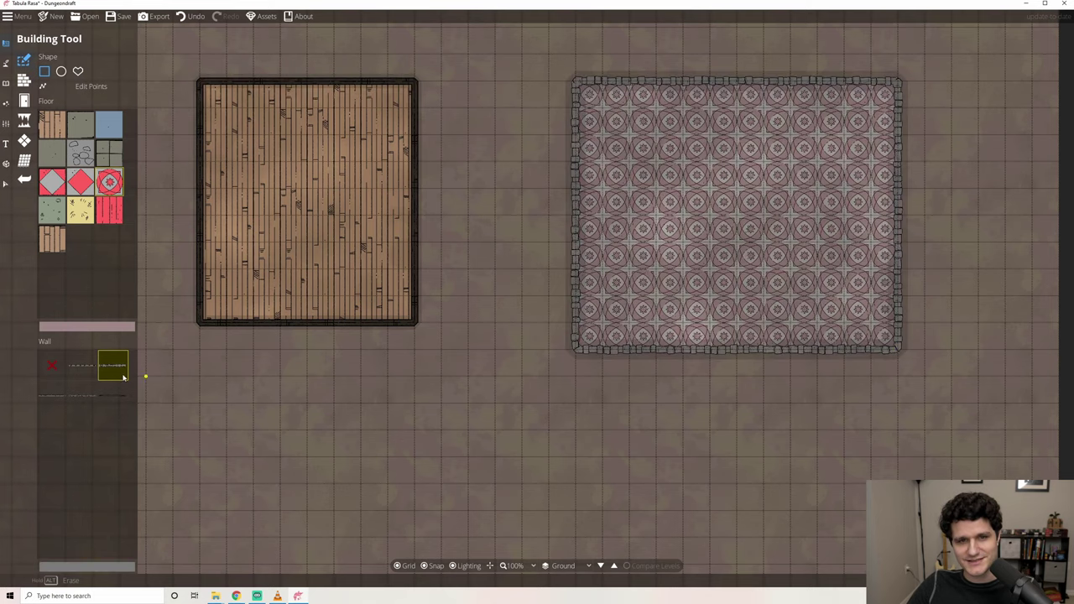
Join the two rooms with a grey diamond-tiled corridor using another wall style
click(46, 398)
click(53, 186)
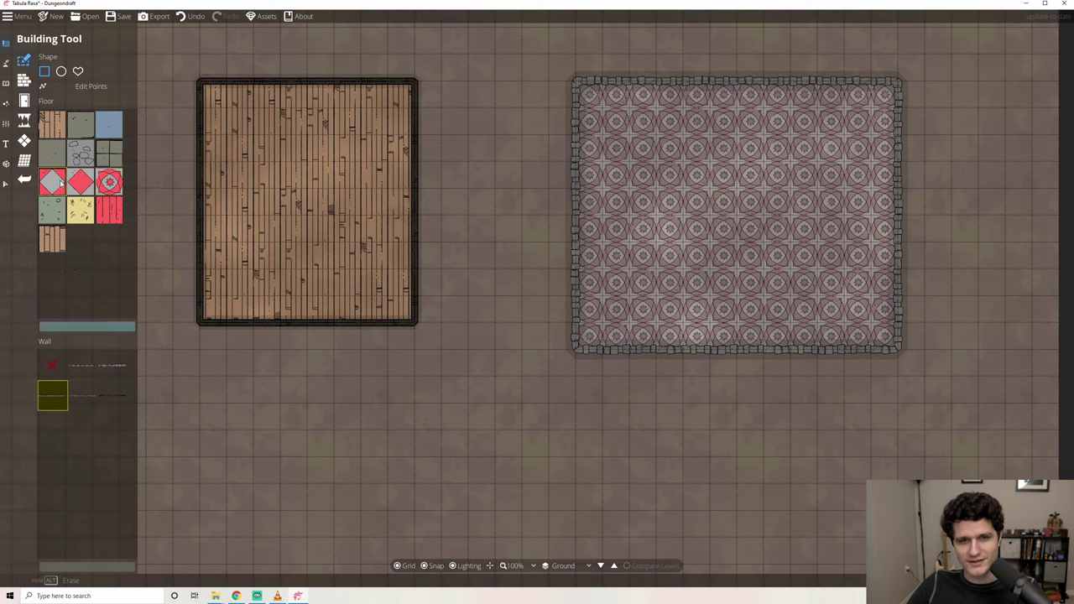
drag(413, 191, 575, 229)
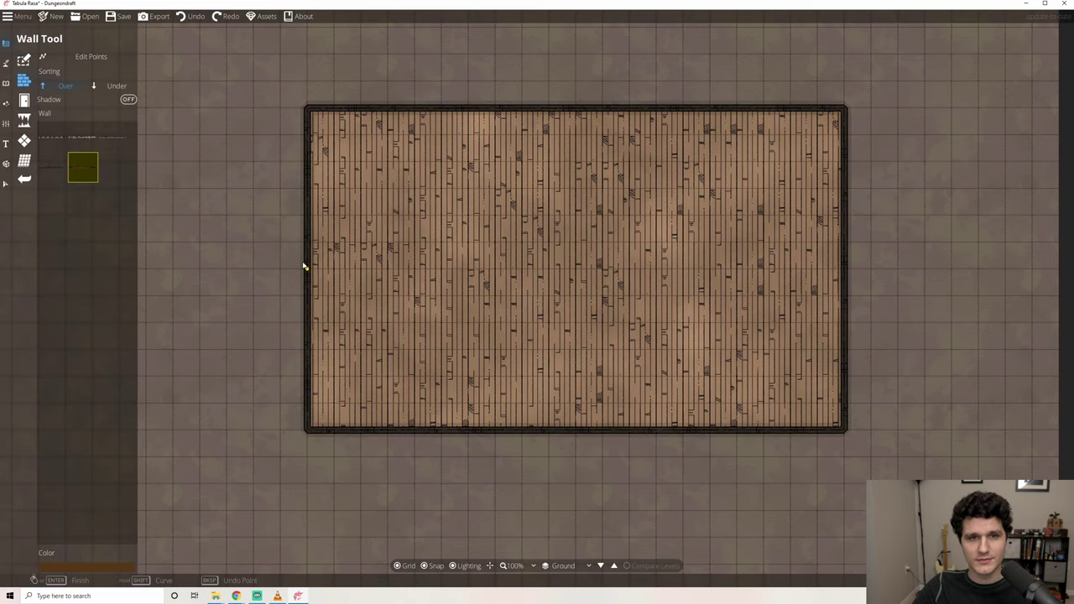
Add a horizontal dividing wall and a vertical wall bent into an angled point
click(305, 269)
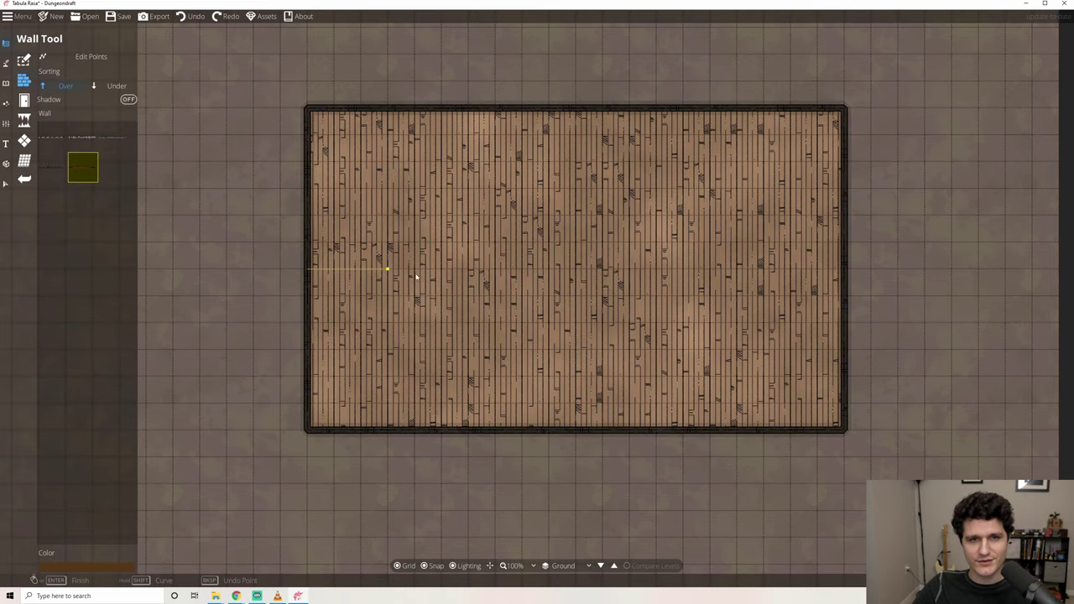
double_click(839, 271)
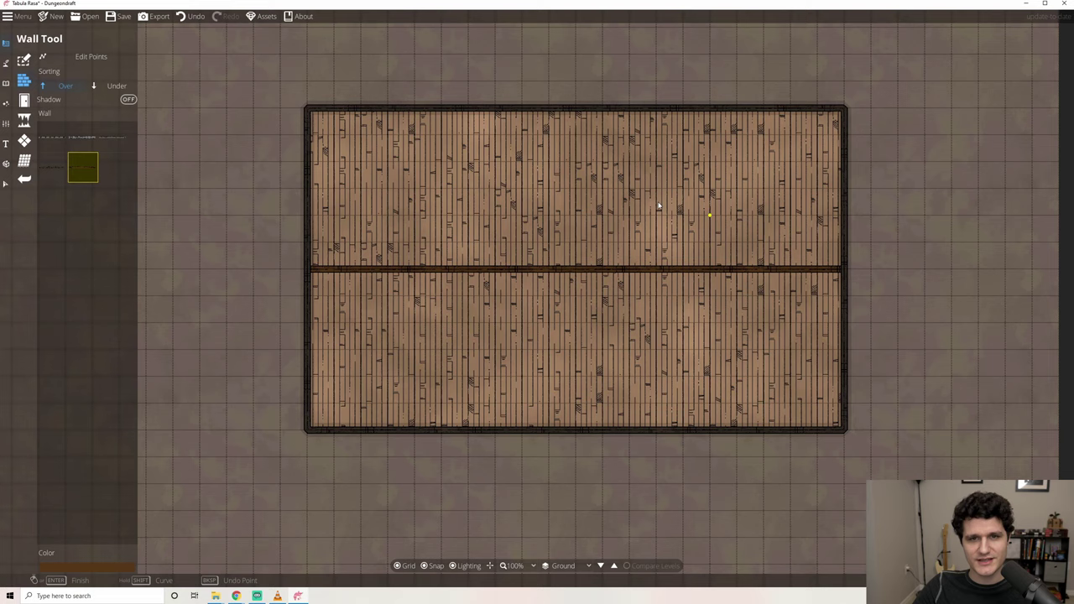
click(414, 108)
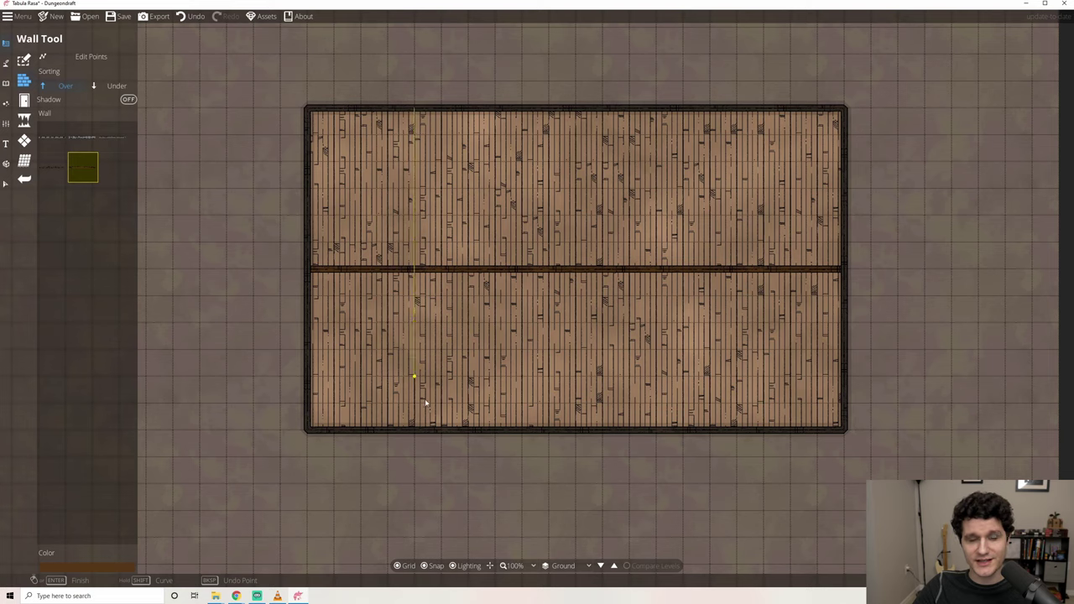
double_click(414, 430)
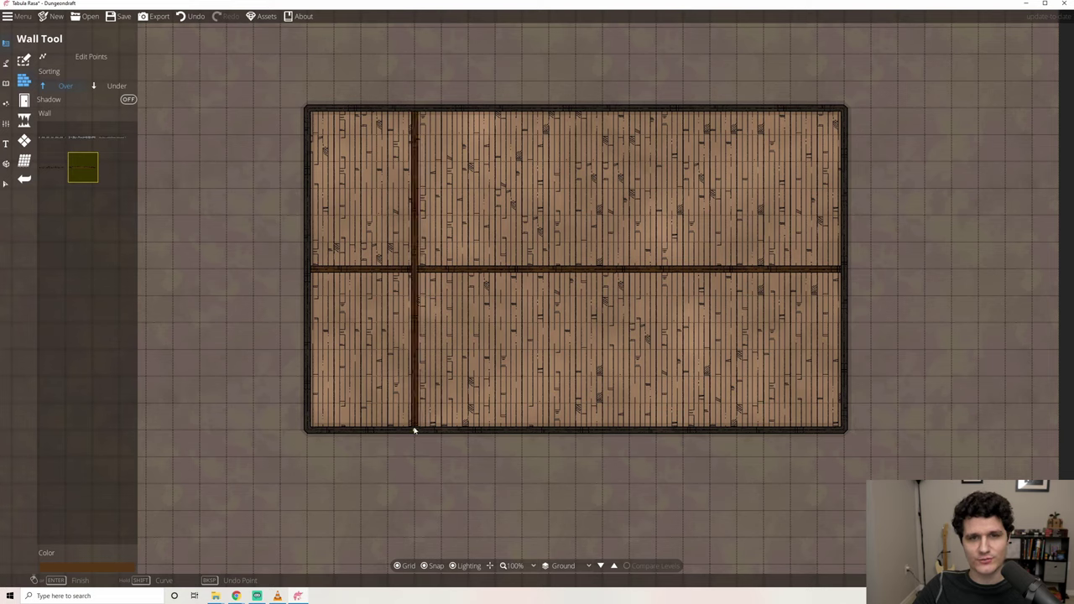
key(e)
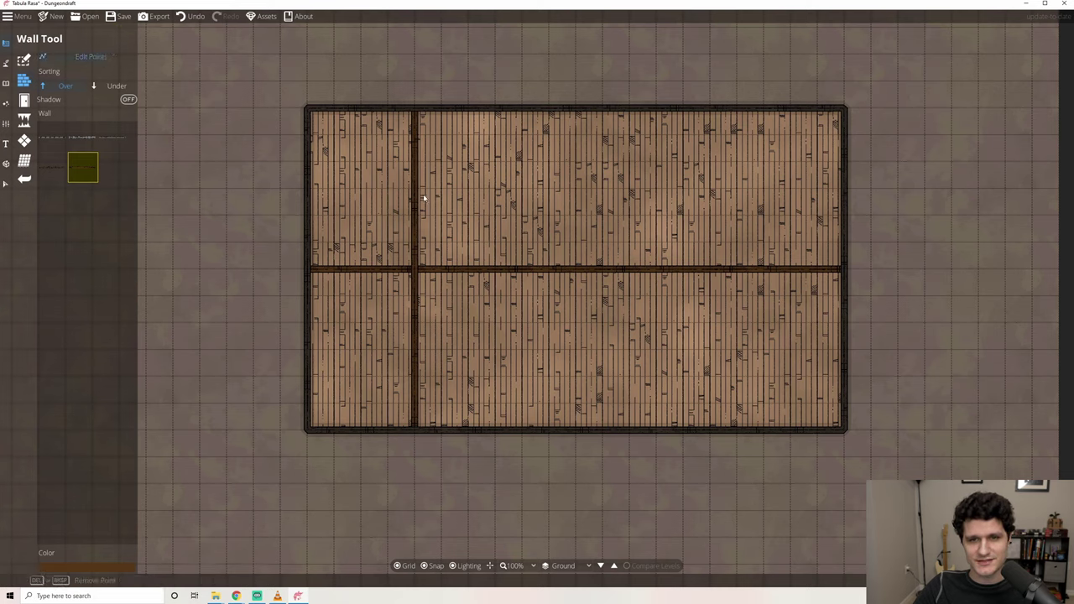
drag(413, 242, 468, 242)
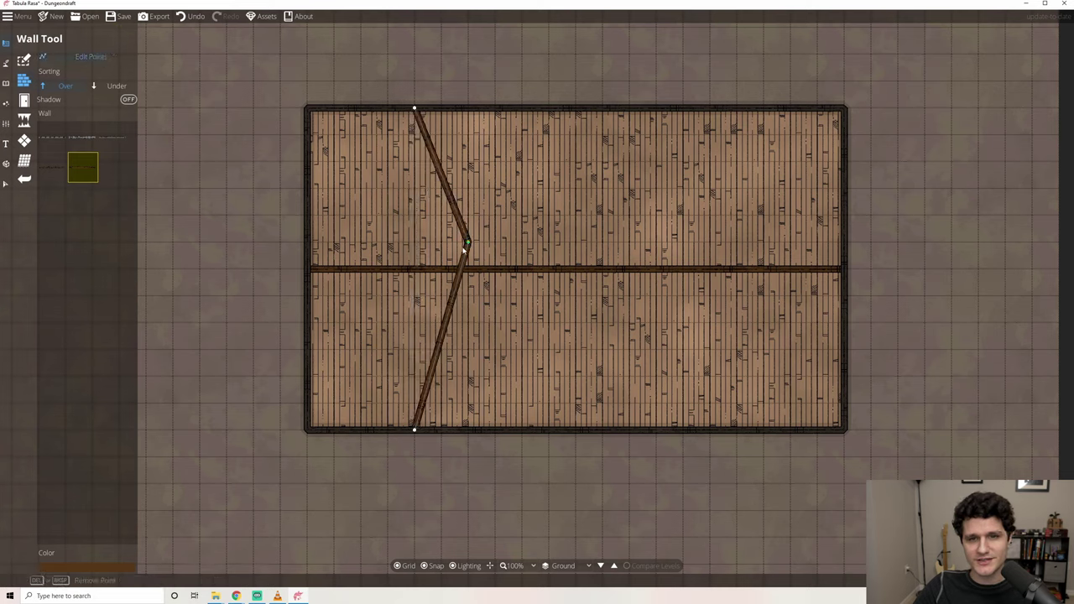
Change the wall colour to a dark brown
click(84, 567)
click(44, 447)
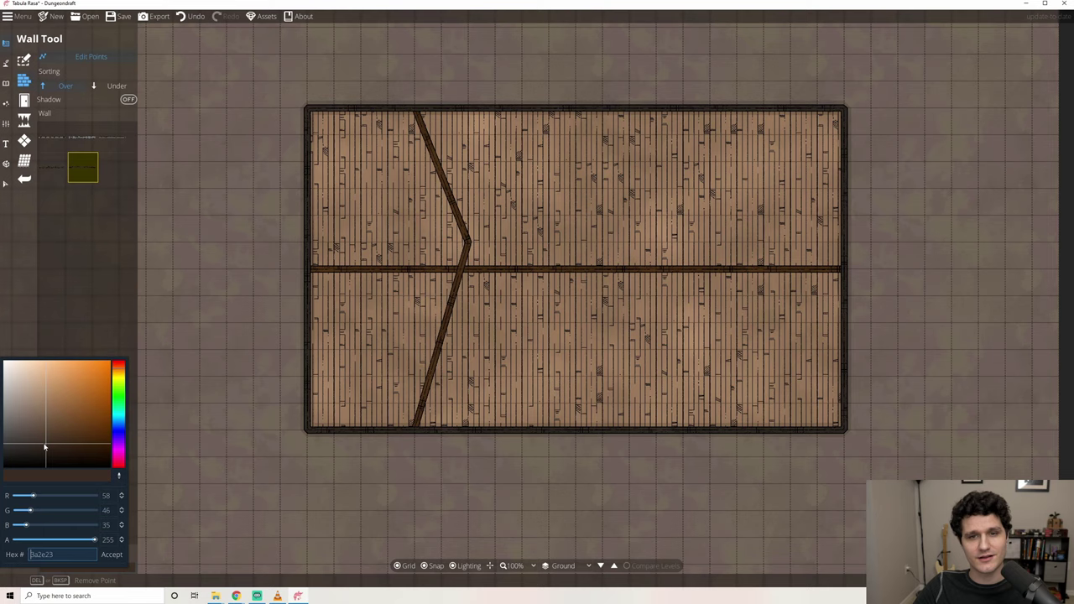
drag(45, 447, 33, 443)
click(112, 554)
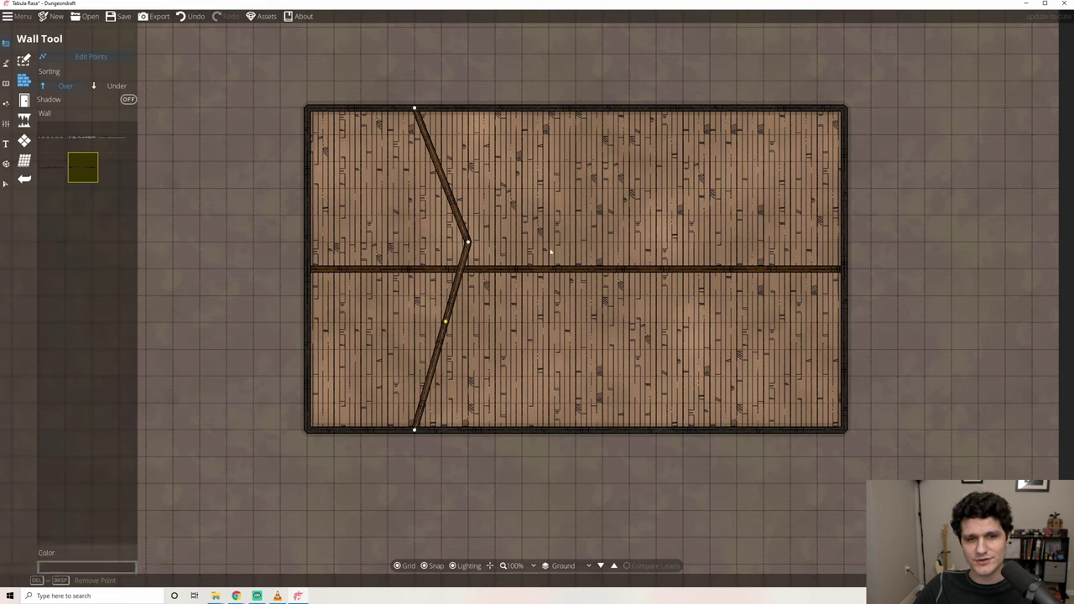
Add a curved wall and two vertical walls, with new walls placed underneath and shadows enabled
click(574, 108)
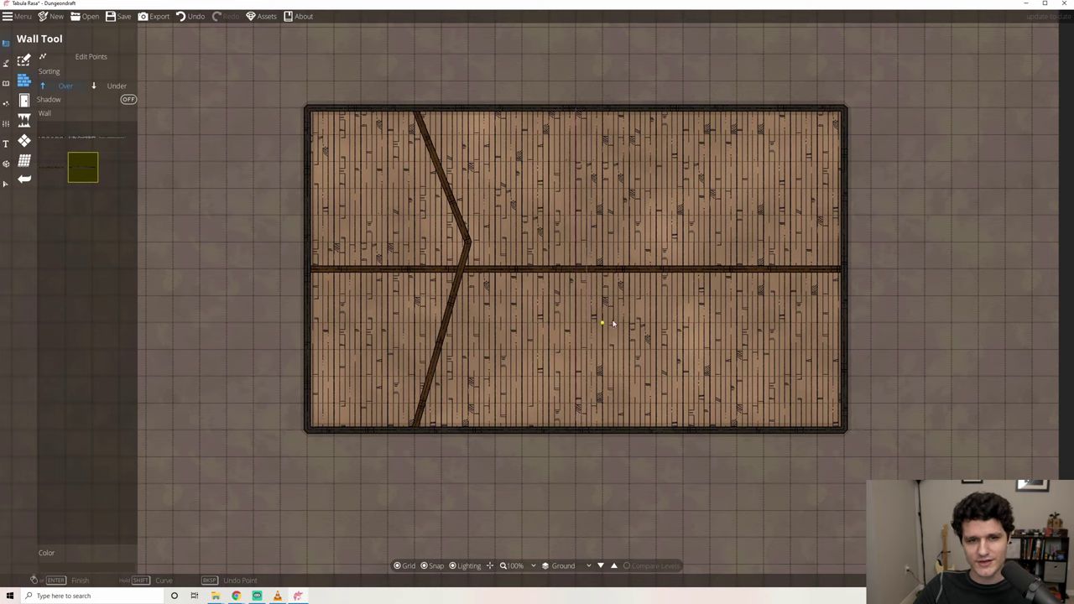
shift+click(635, 275)
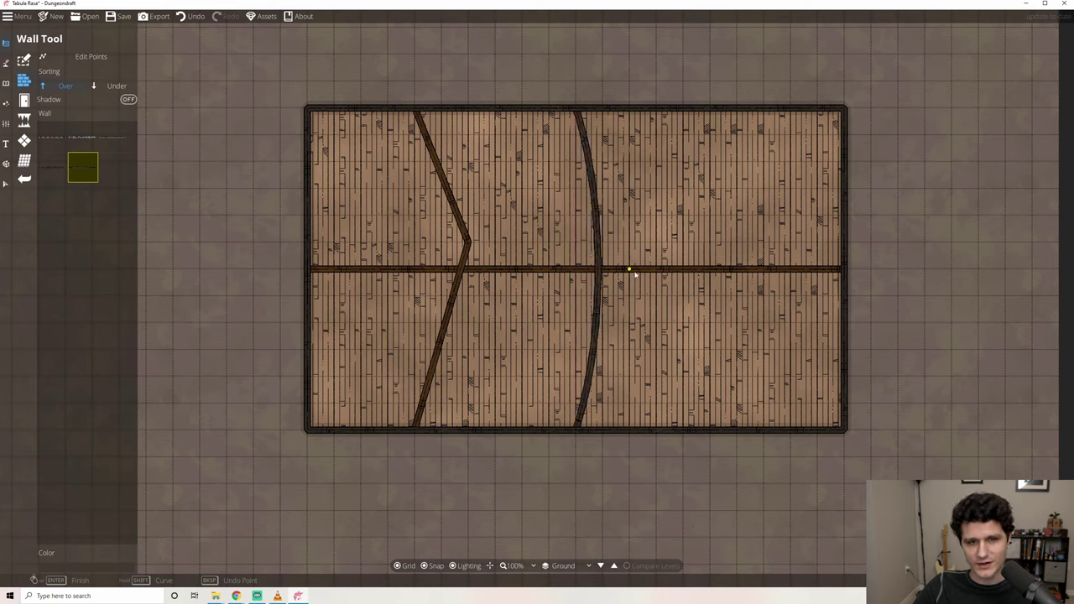
click(114, 86)
click(681, 108)
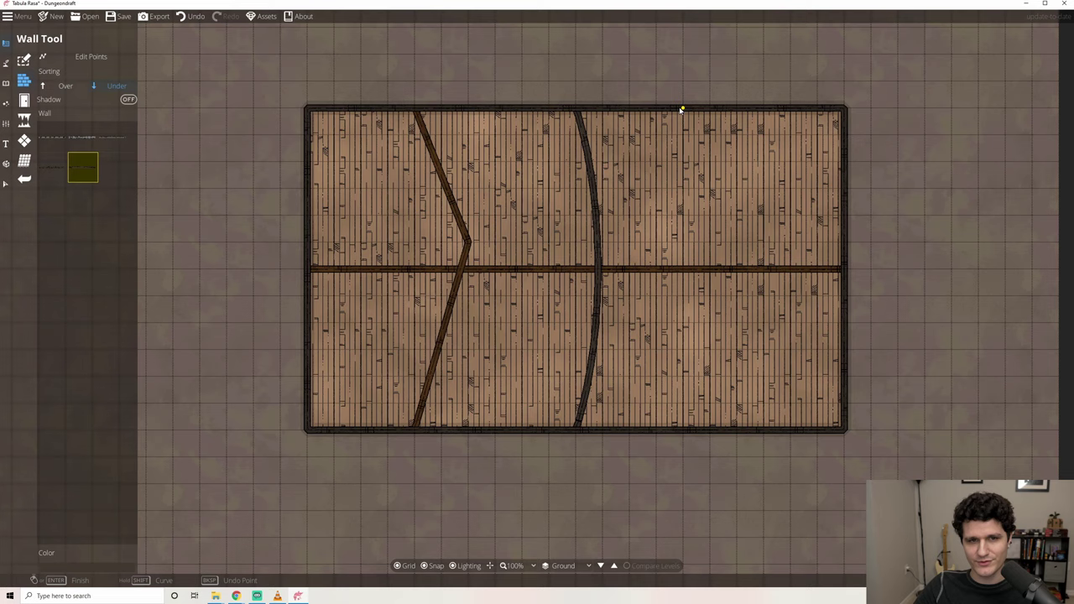
click(681, 430)
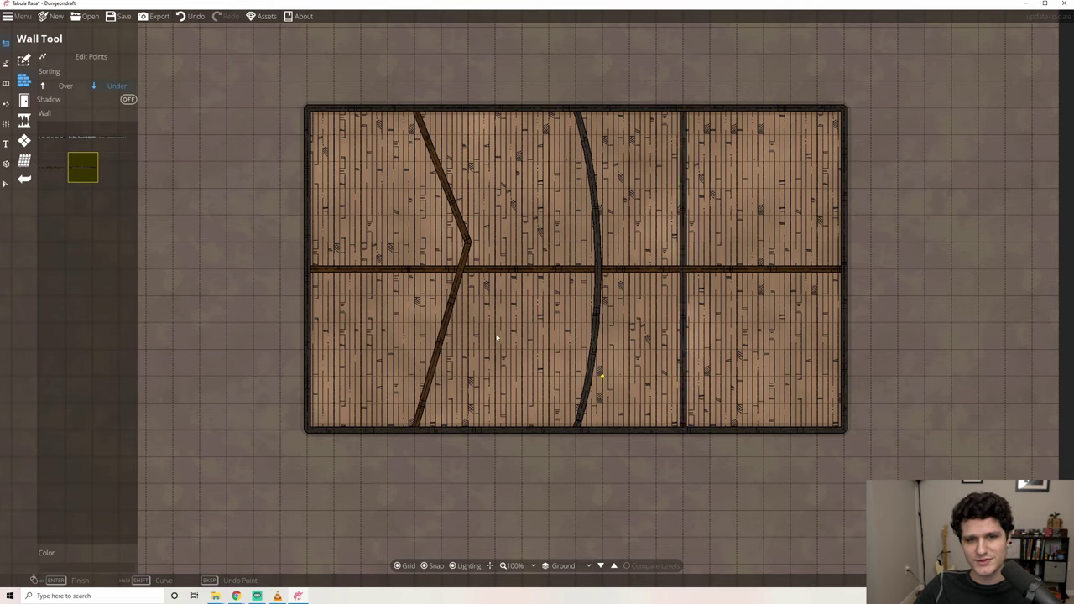
click(127, 99)
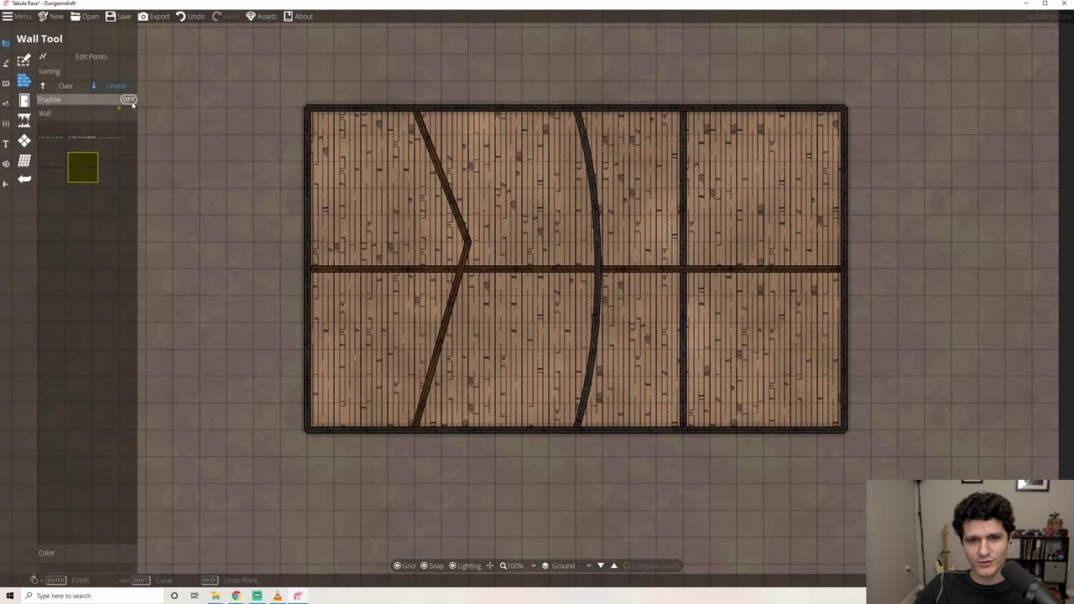
click(765, 109)
click(766, 429)
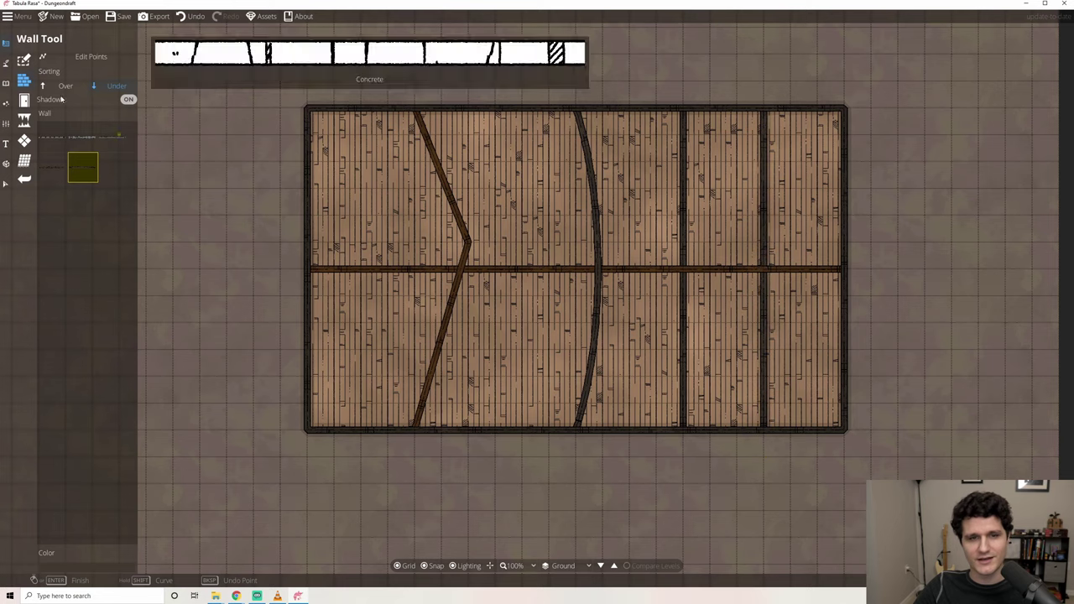
Switch to the Portal Tool and toggle door light-blocking on, then back off
click(24, 100)
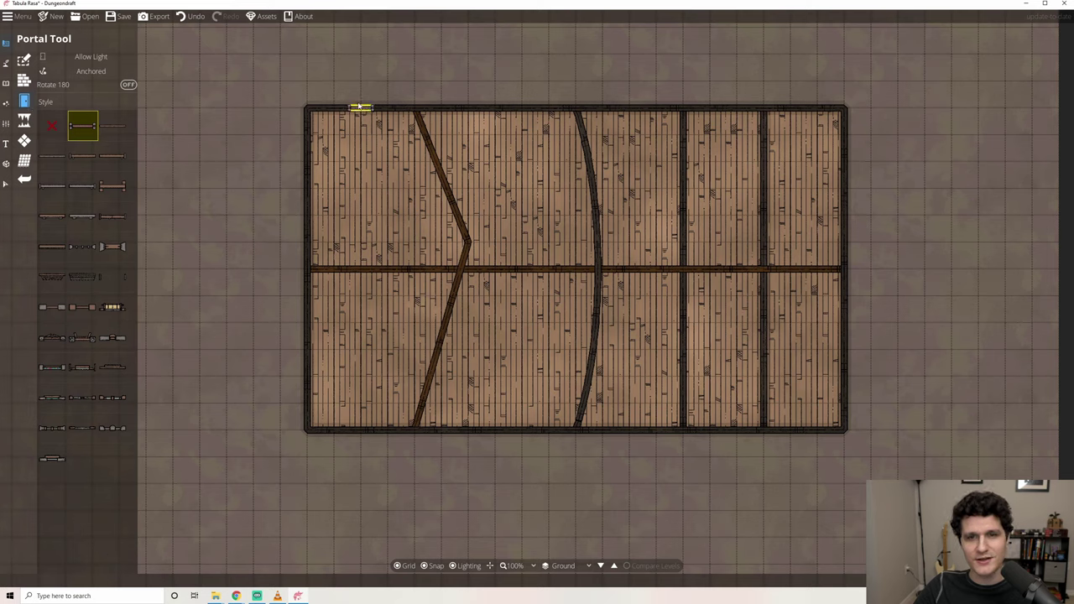
click(98, 59)
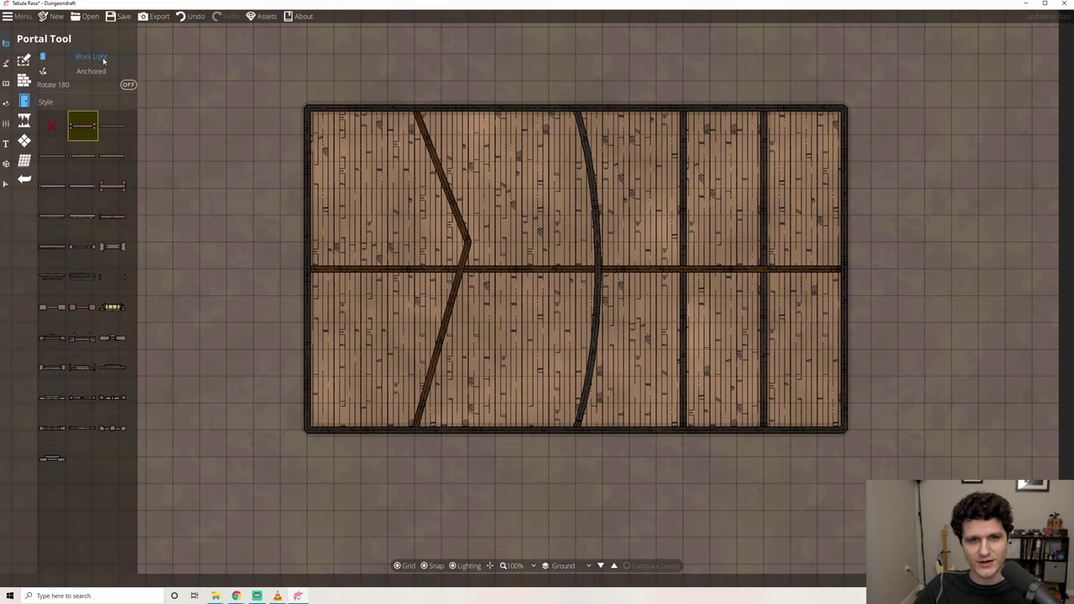
click(102, 56)
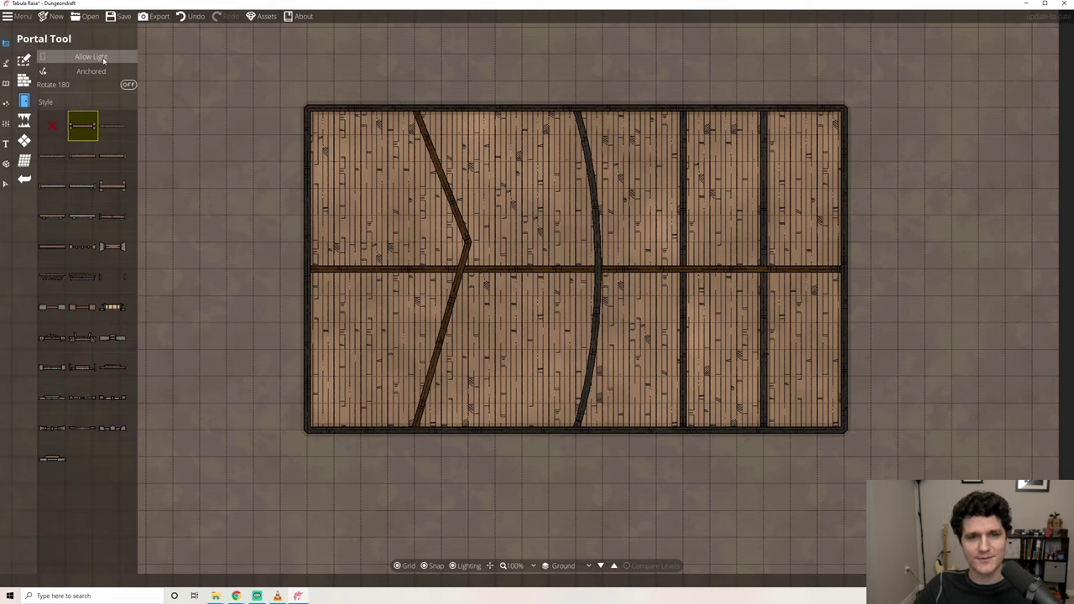
Place doors on the top, diagonal, curved and right outer walls, then choose another door style rotated 180°
click(375, 109)
click(445, 181)
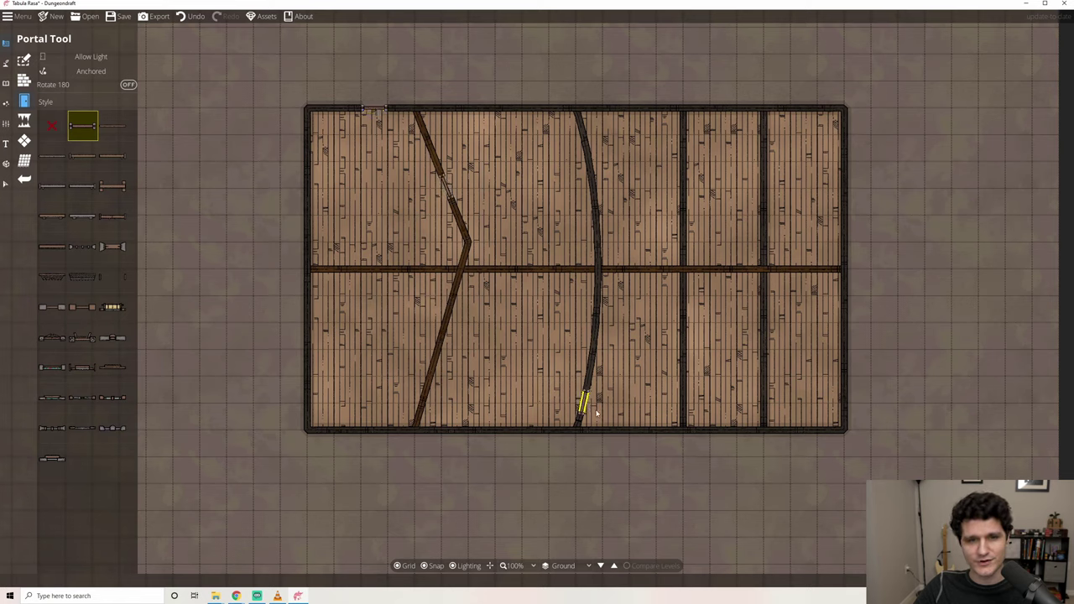
click(592, 361)
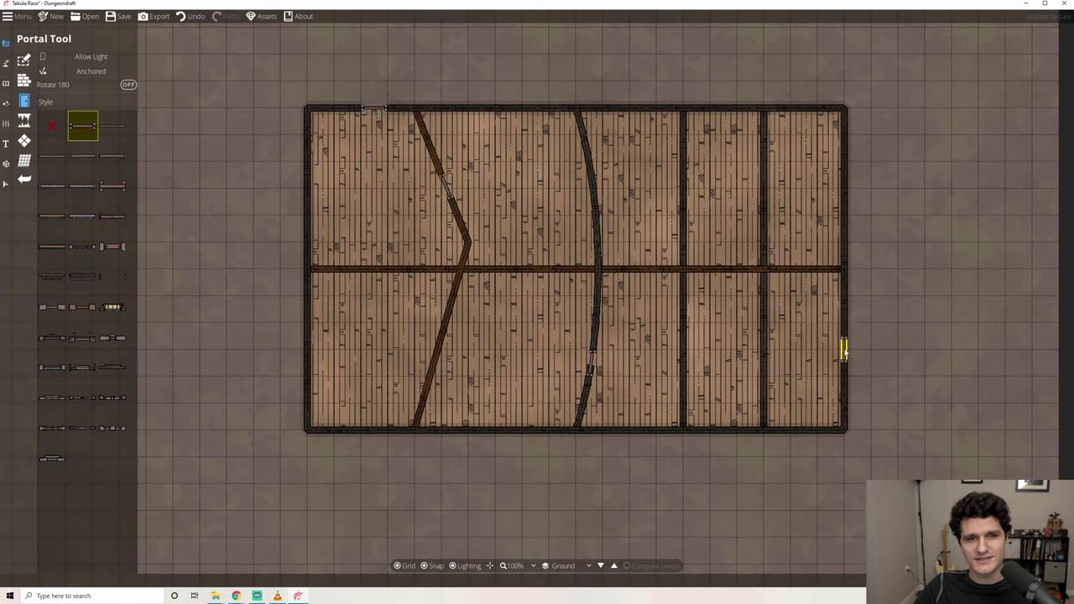
click(113, 306)
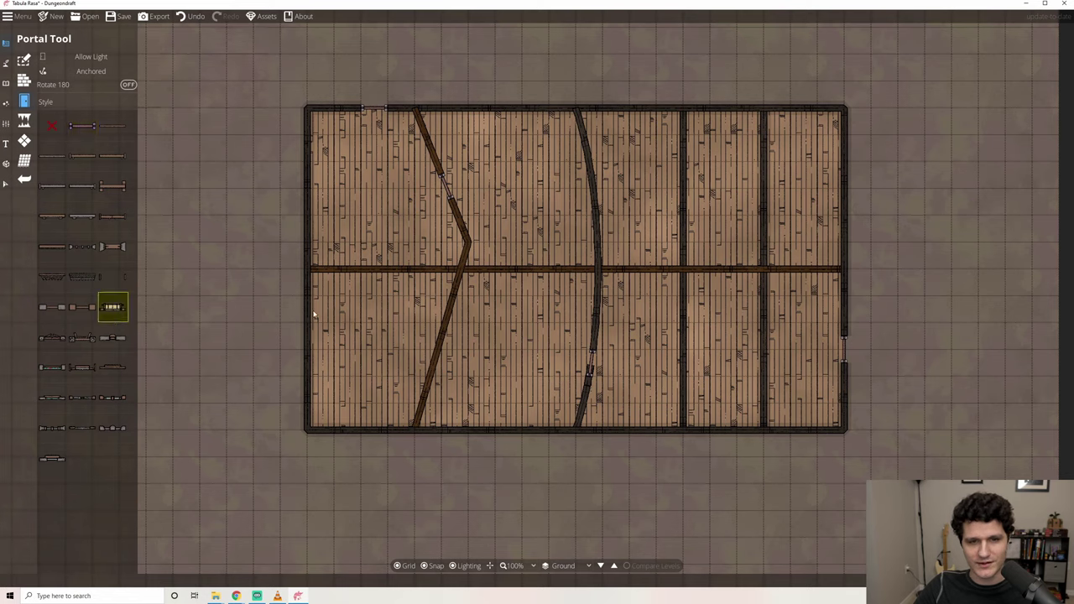
click(306, 323)
click(128, 85)
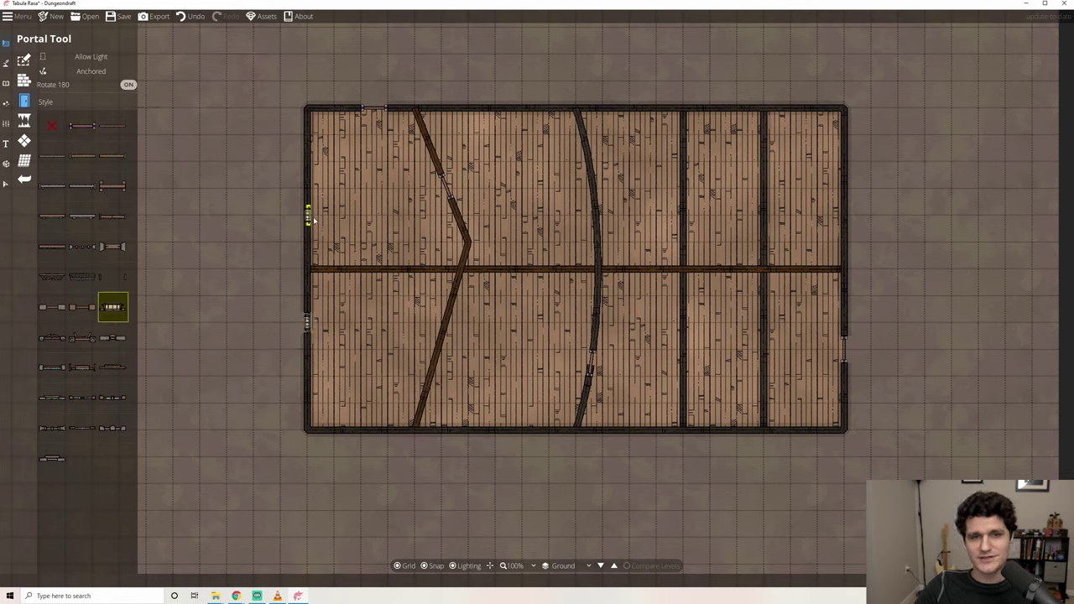
Make doors freestanding, adjust their rotation, and place two angled doors at the top wall
click(93, 73)
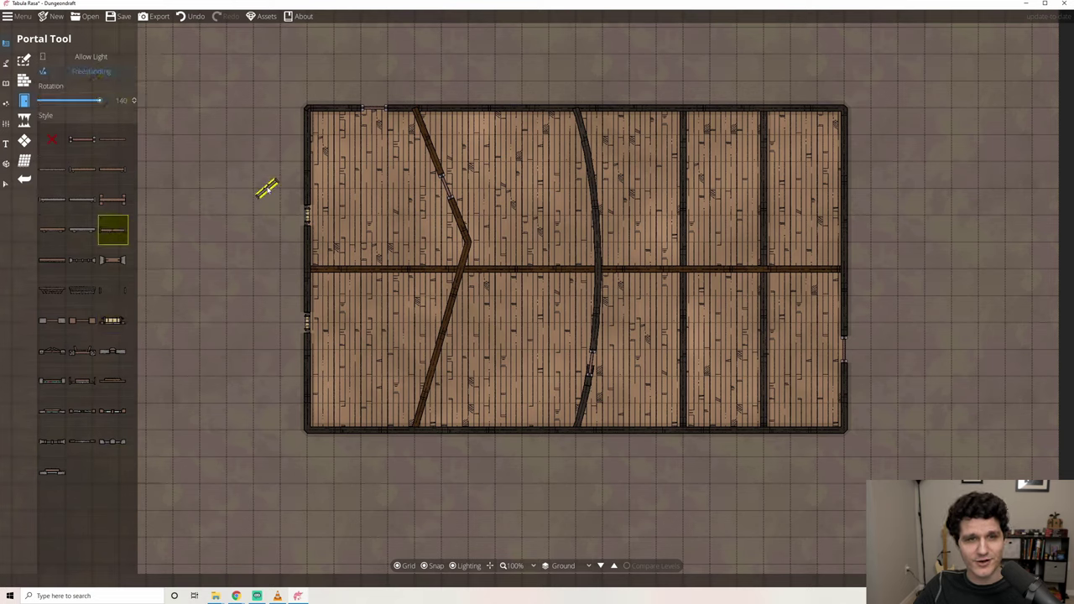
scroll(266, 190, down, 8)
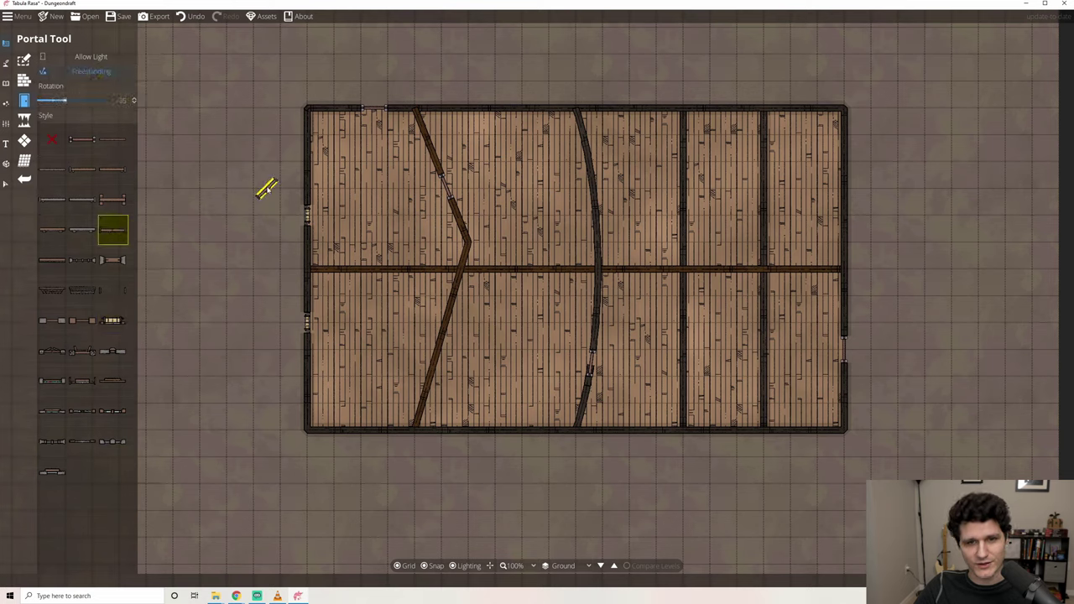
scroll(396, 96, up, 2)
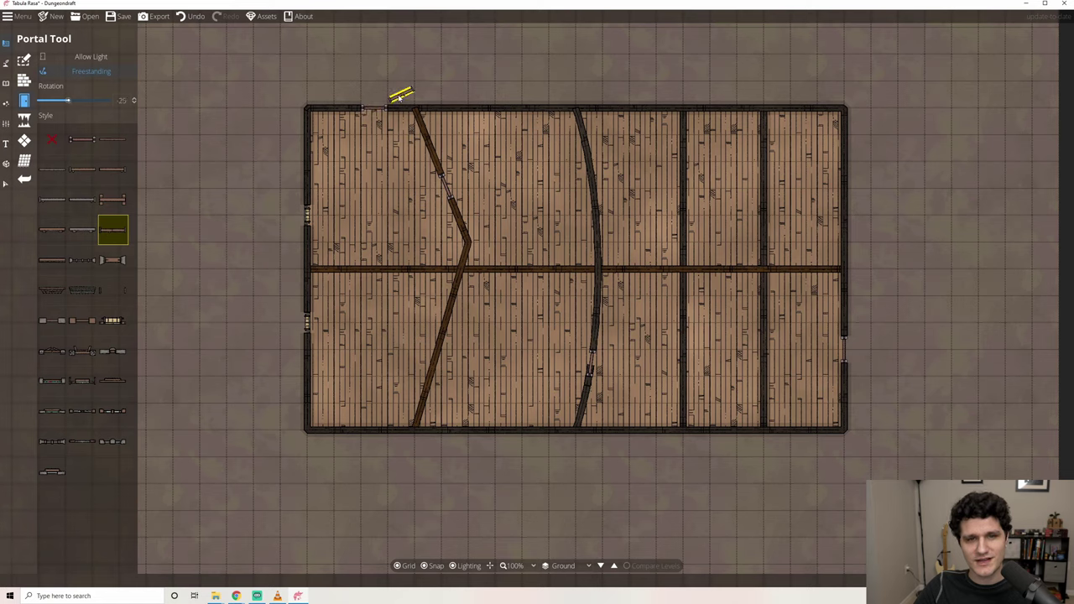
scroll(400, 95, down, 3)
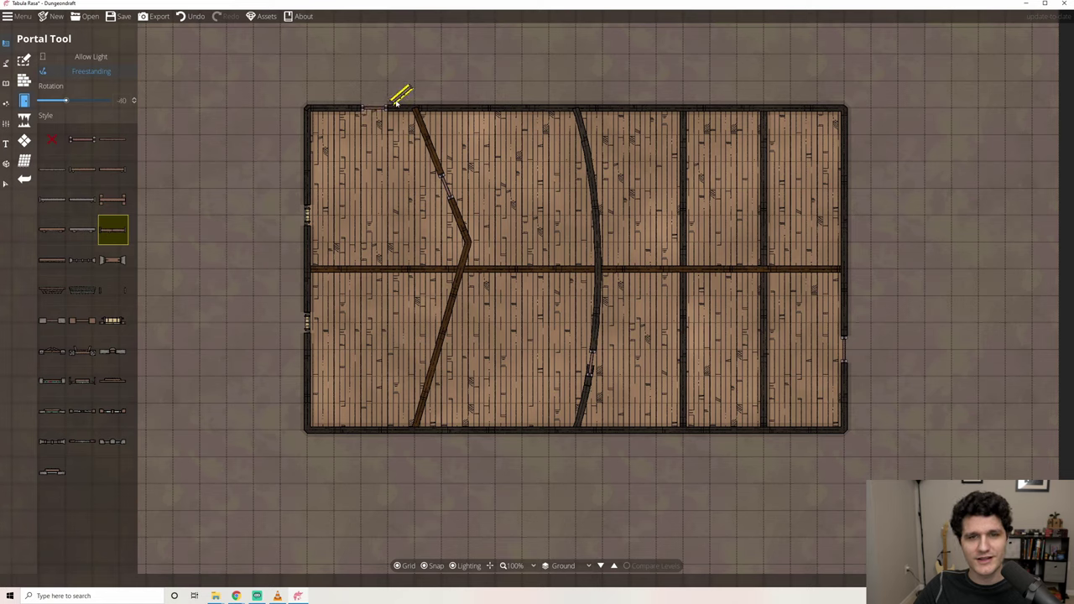
click(396, 101)
scroll(545, 80, down, 10)
click(547, 80)
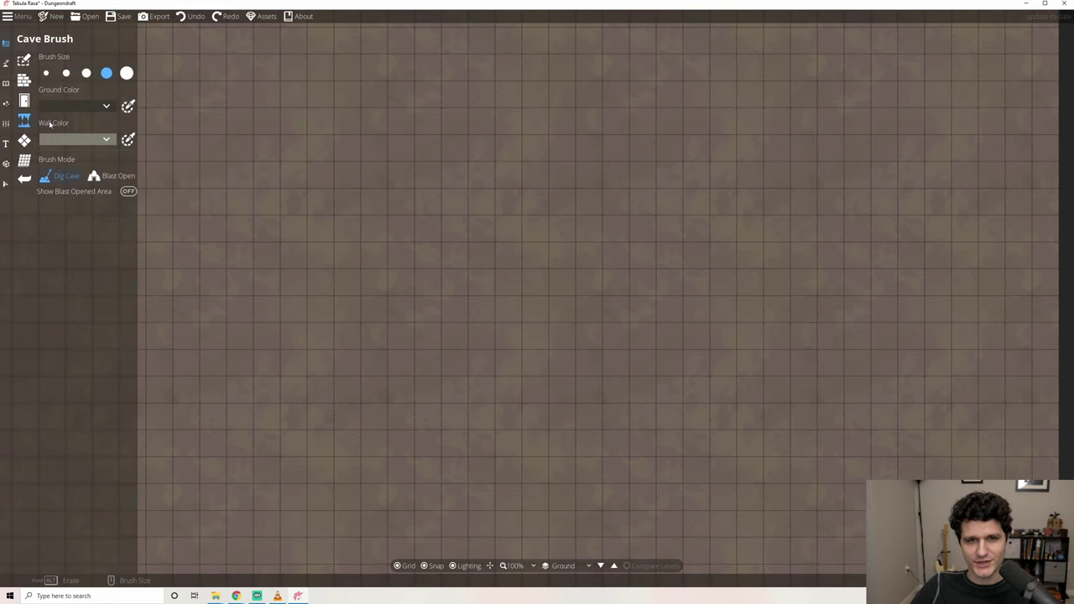
Set the cave brush to its largest size with an opaque dark grey ground colour
click(67, 73)
click(86, 73)
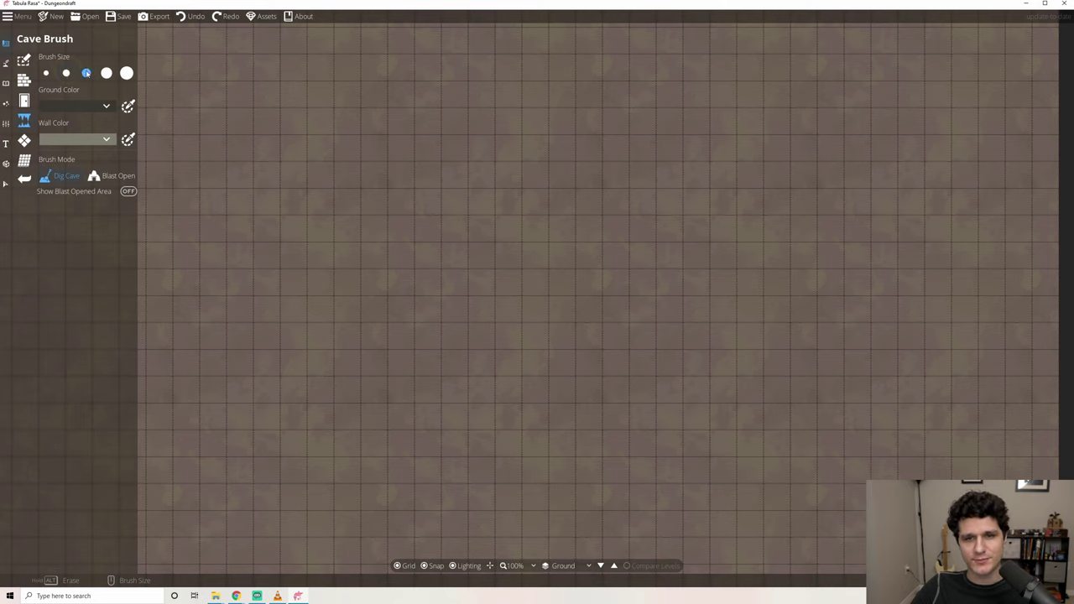
click(106, 73)
click(126, 73)
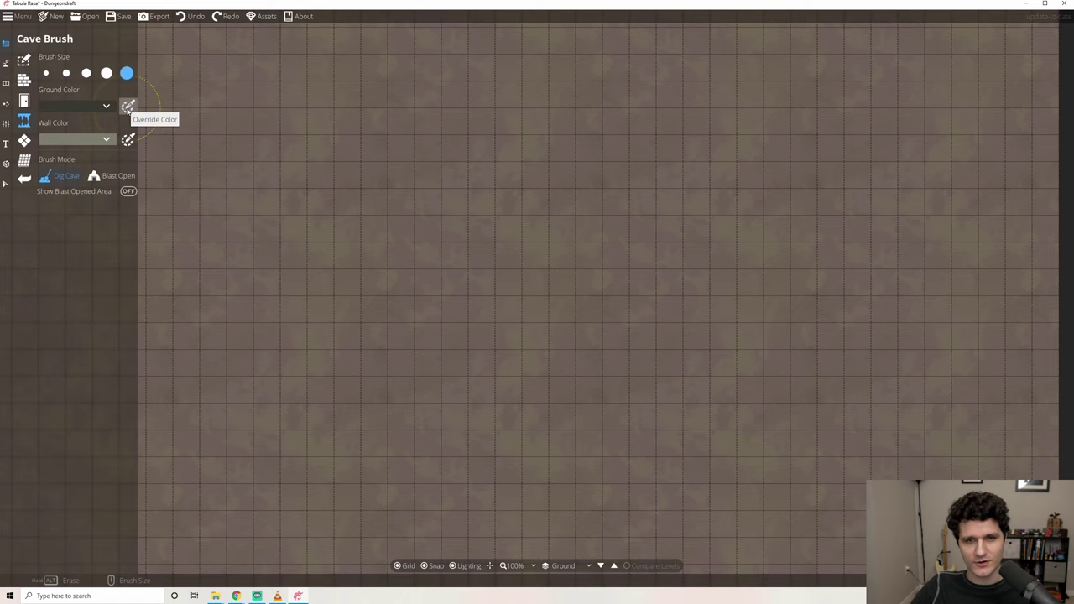
click(128, 106)
mouse_move(63, 208)
mouse_down()
mouse_move(53, 209)
mouse_move(90, 213)
mouse_move(48, 202)
mouse_up()
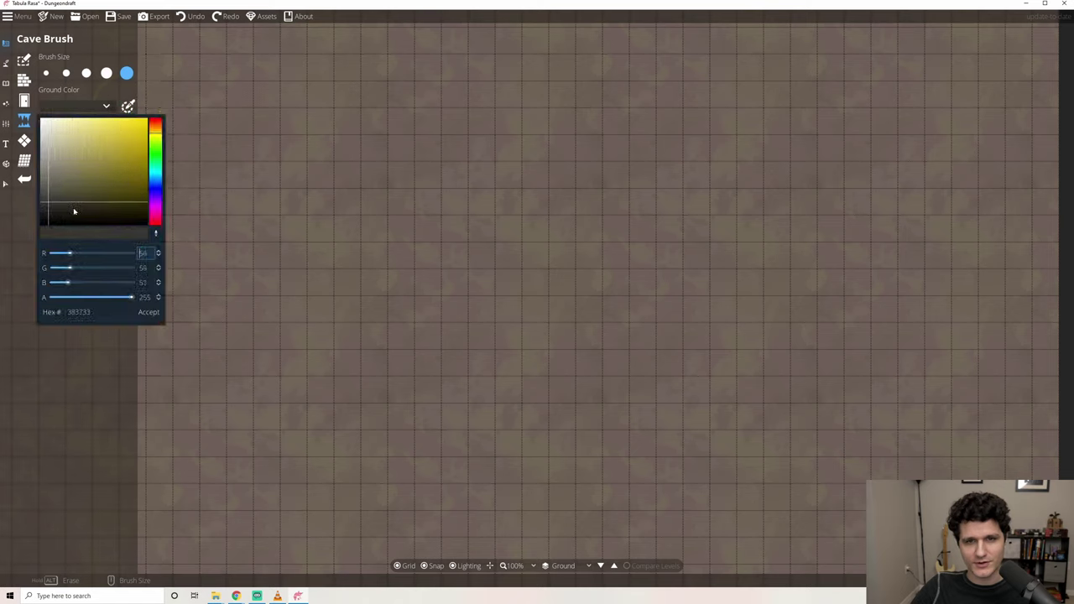
mouse_move(131, 297)
mouse_down()
mouse_move(89, 297)
mouse_move(143, 301)
mouse_up()
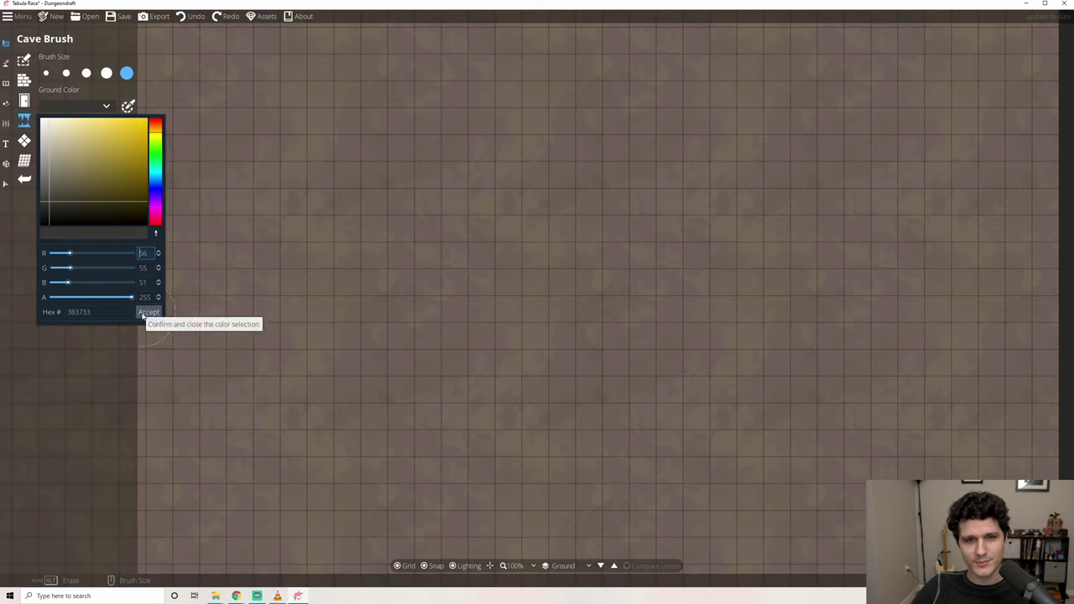
click(148, 312)
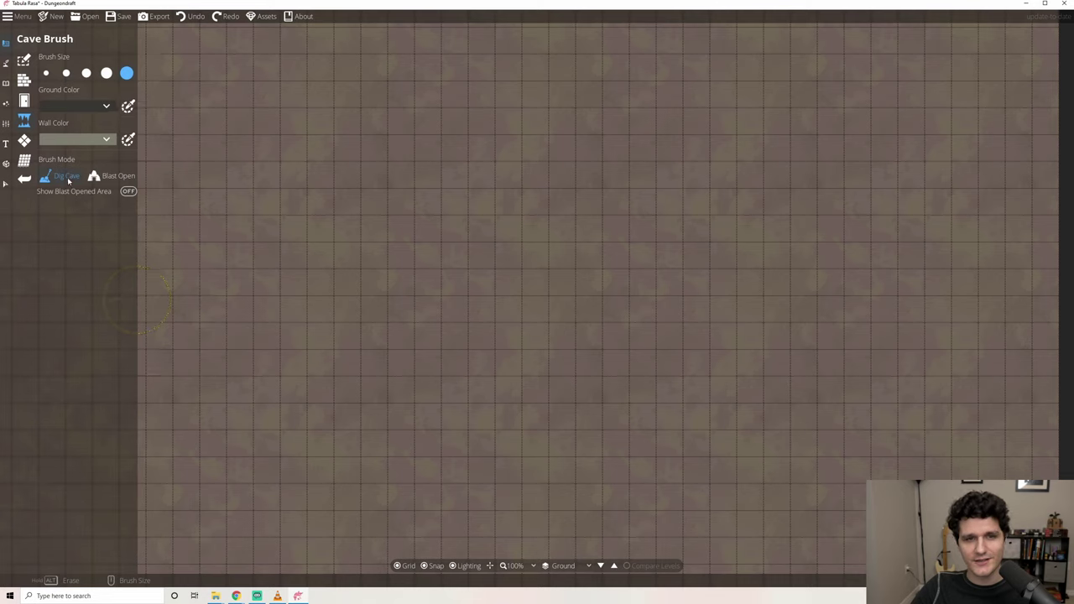
Dig a winding cave, blast open its west end, erase two passage sections, and show the blasted area
mouse_move(201, 111)
mouse_down()
mouse_move(371, 90)
mouse_move(371, 120)
mouse_move(446, 173)
mouse_move(684, 208)
mouse_move(916, 308)
mouse_move(840, 276)
mouse_move(606, 384)
mouse_move(508, 476)
mouse_move(348, 462)
mouse_move(303, 481)
mouse_up()
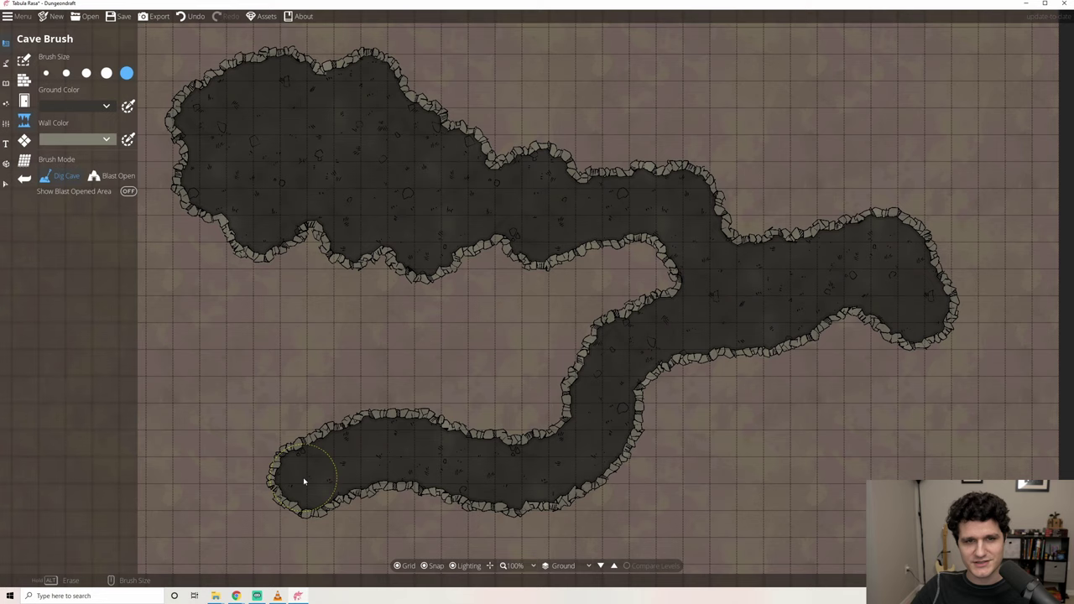
key(shift)
mouse_move(231, 225)
mouse_down()
mouse_move(277, 250)
mouse_move(335, 244)
mouse_move(356, 264)
mouse_up()
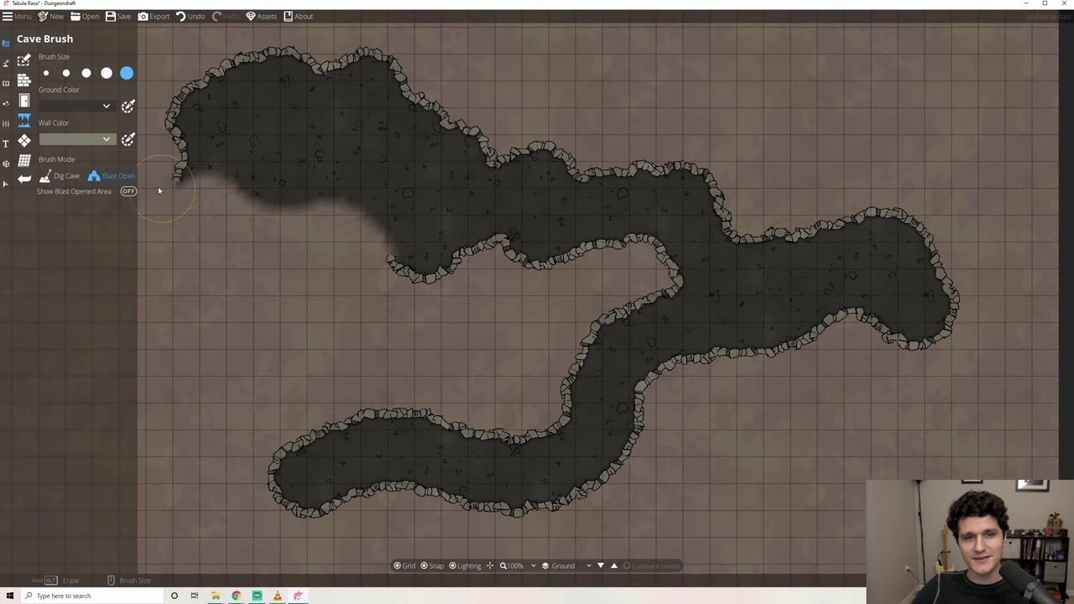
click(67, 176)
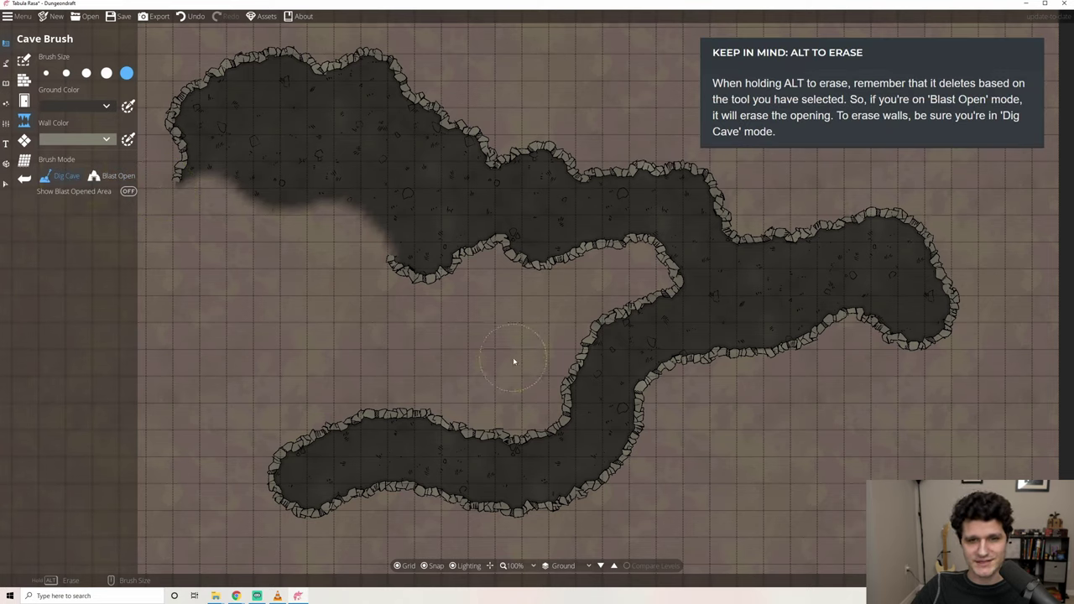
mouse_move(467, 371)
mouse_down()
mouse_move(483, 495)
mouse_move(502, 547)
mouse_up()
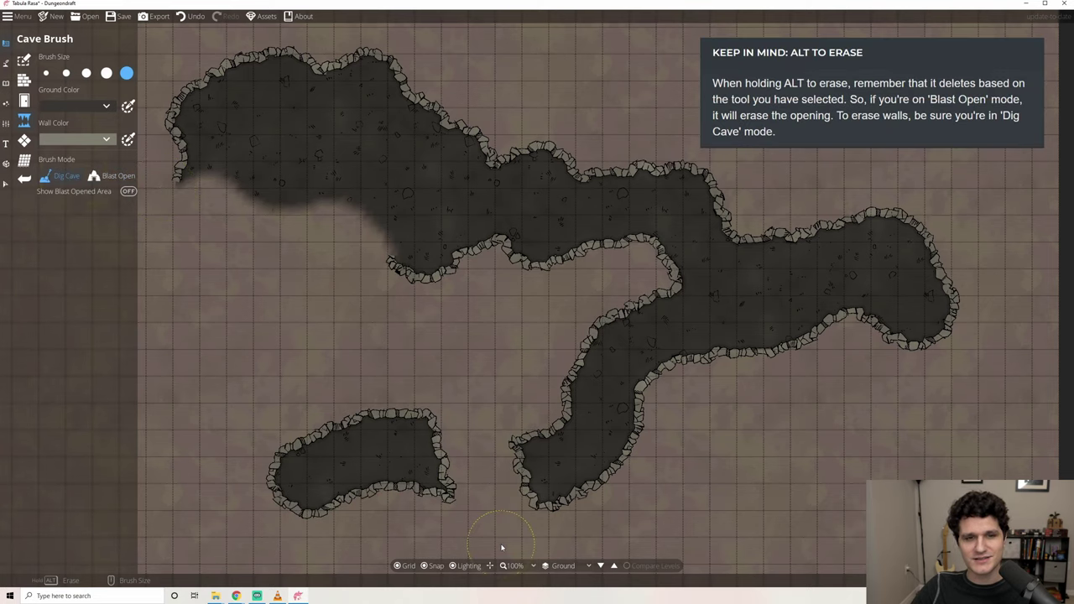
mouse_move(887, 184)
mouse_down()
mouse_move(875, 220)
mouse_move(904, 366)
mouse_move(945, 322)
mouse_move(926, 204)
mouse_up()
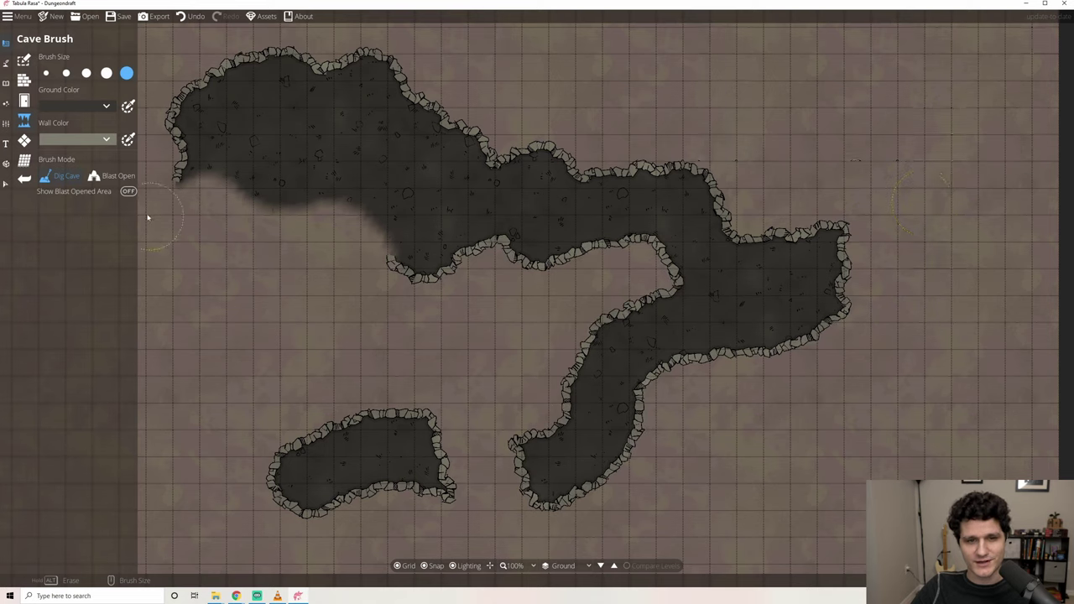
click(128, 192)
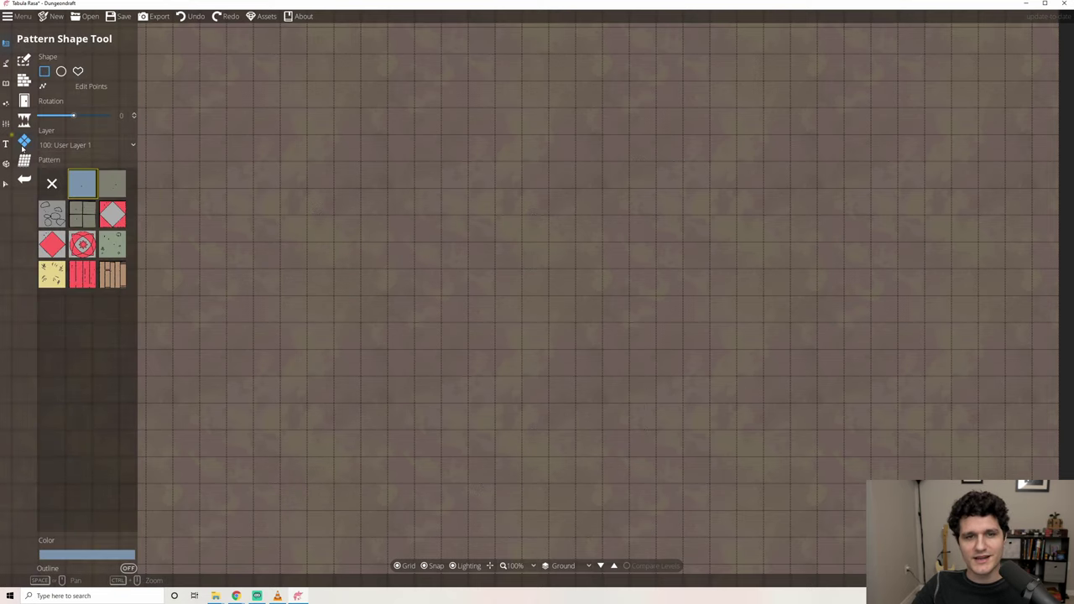
Draw a blue pattern rectangle and a diamond rectangle layered with pink circles, pulled to a bottom point
drag(172, 54, 473, 326)
click(123, 215)
drag(521, 58, 818, 295)
click(83, 245)
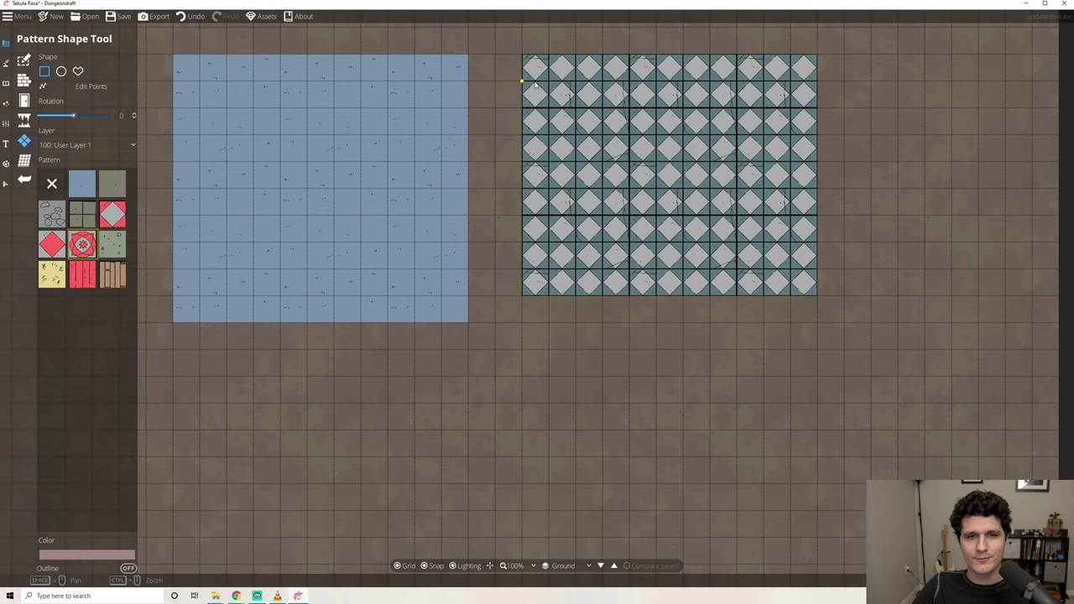
drag(549, 81, 789, 268)
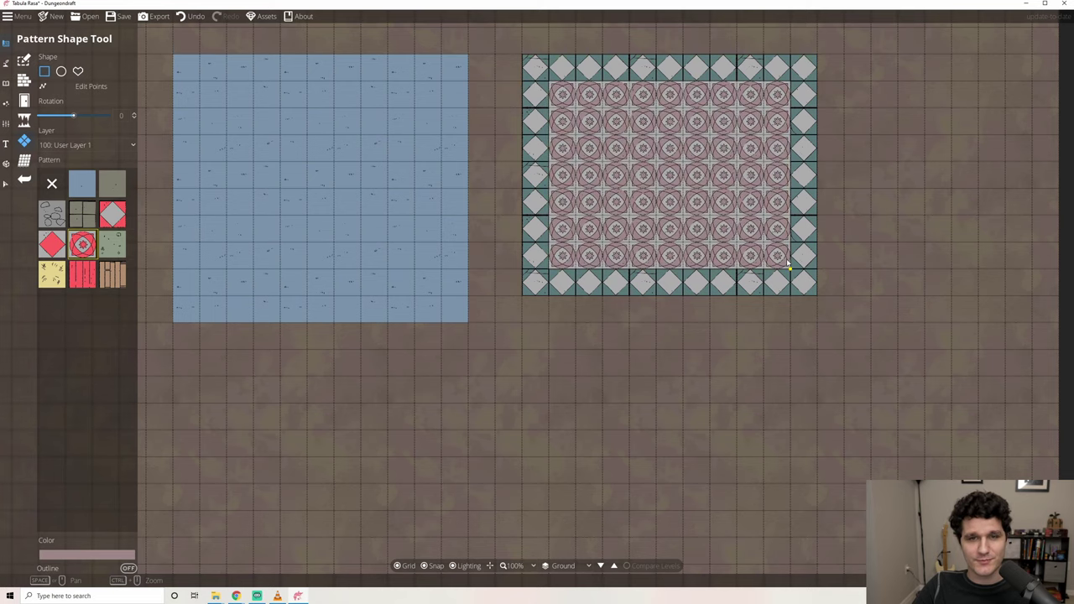
key(e)
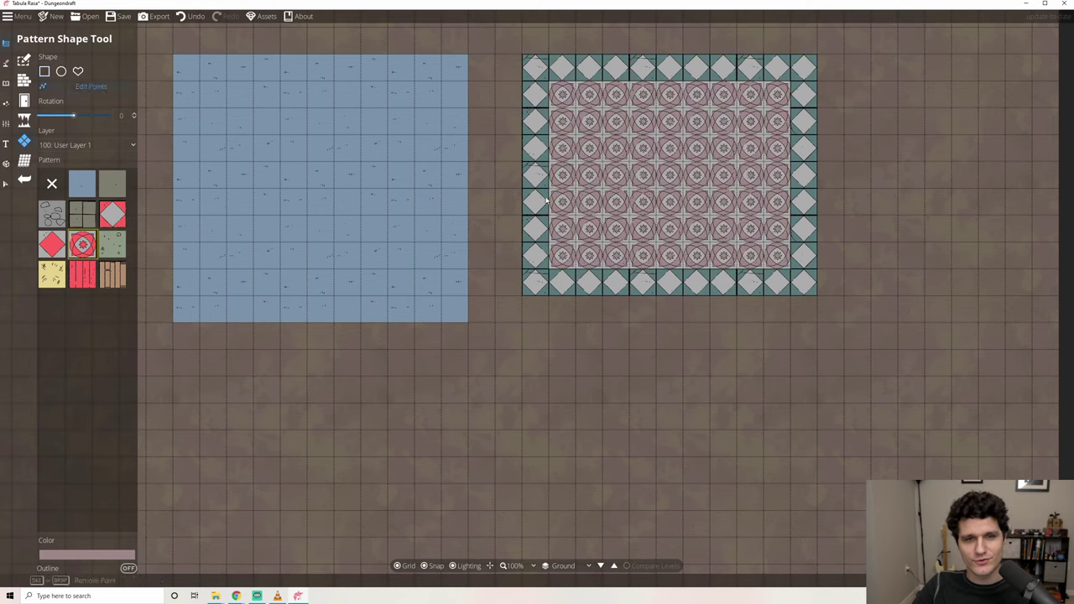
drag(666, 299, 682, 401)
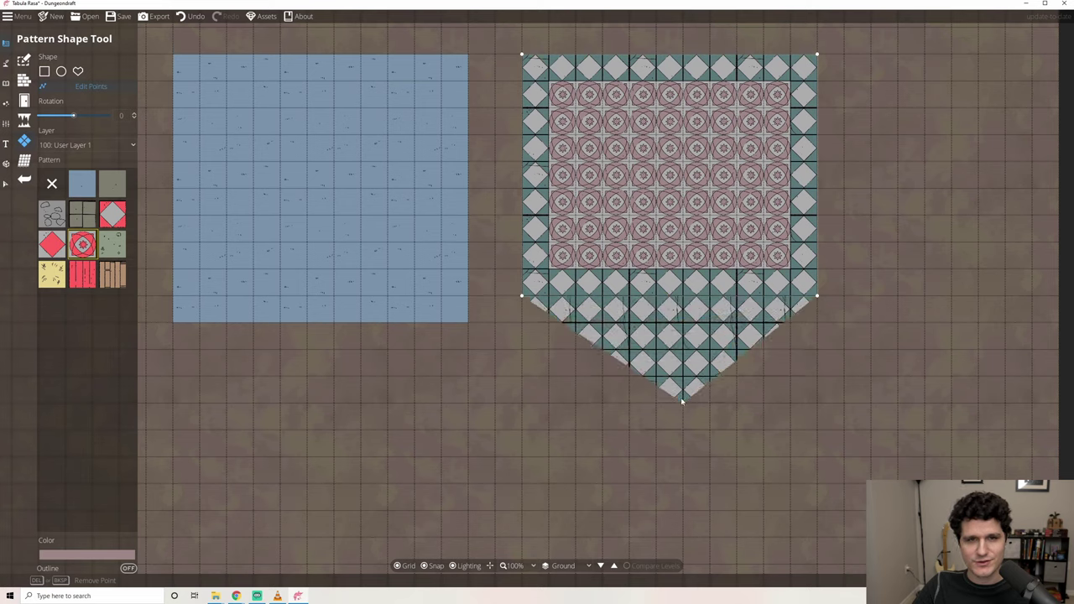
Draw a rose-tile rectangle rotated 38.2° below the blue square
click(45, 72)
drag(73, 115, 80, 116)
drag(279, 377, 601, 533)
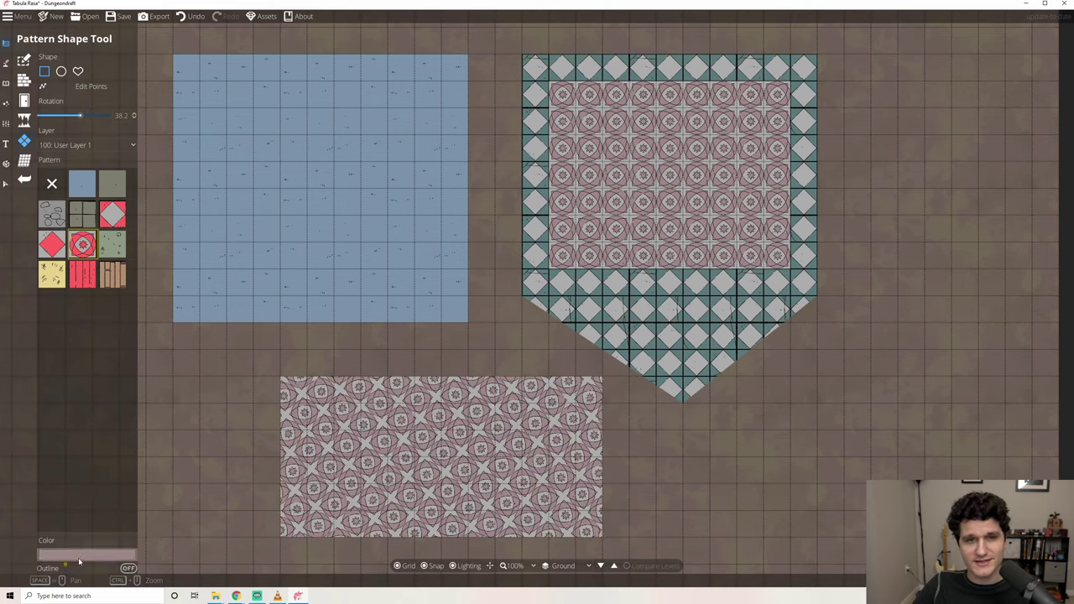
Draw a small red-tinted pattern square at the lower left
click(82, 555)
click(90, 385)
drag(89, 385, 91, 385)
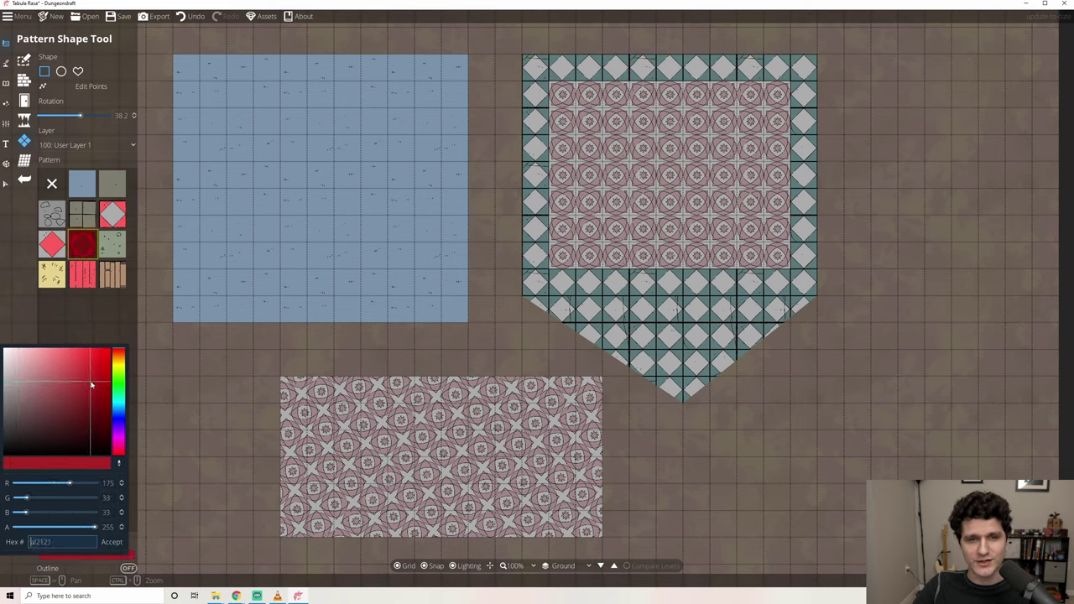
click(112, 541)
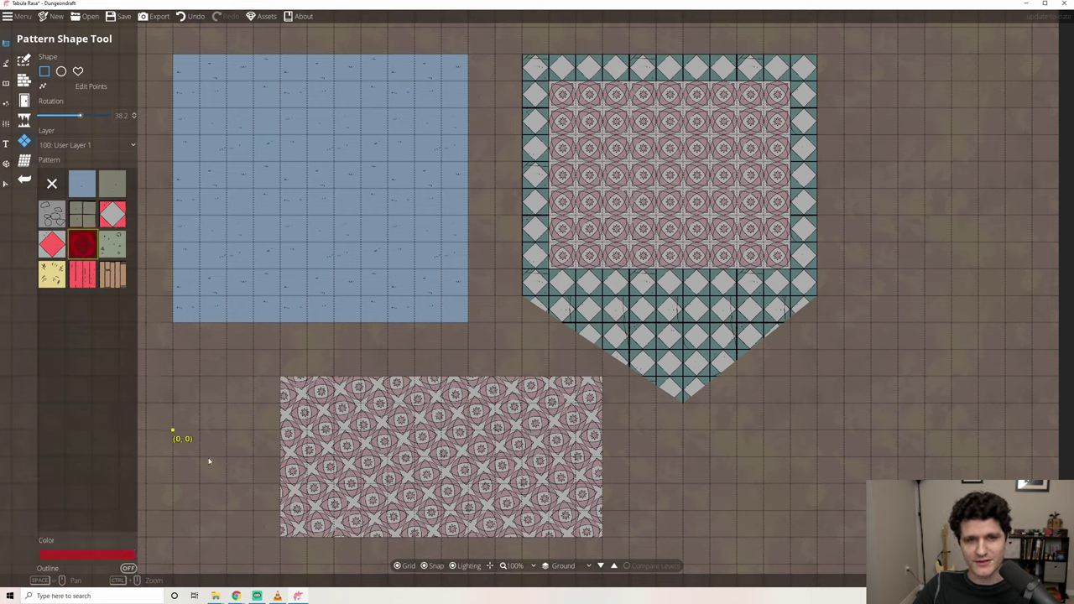
drag(172, 430, 253, 512)
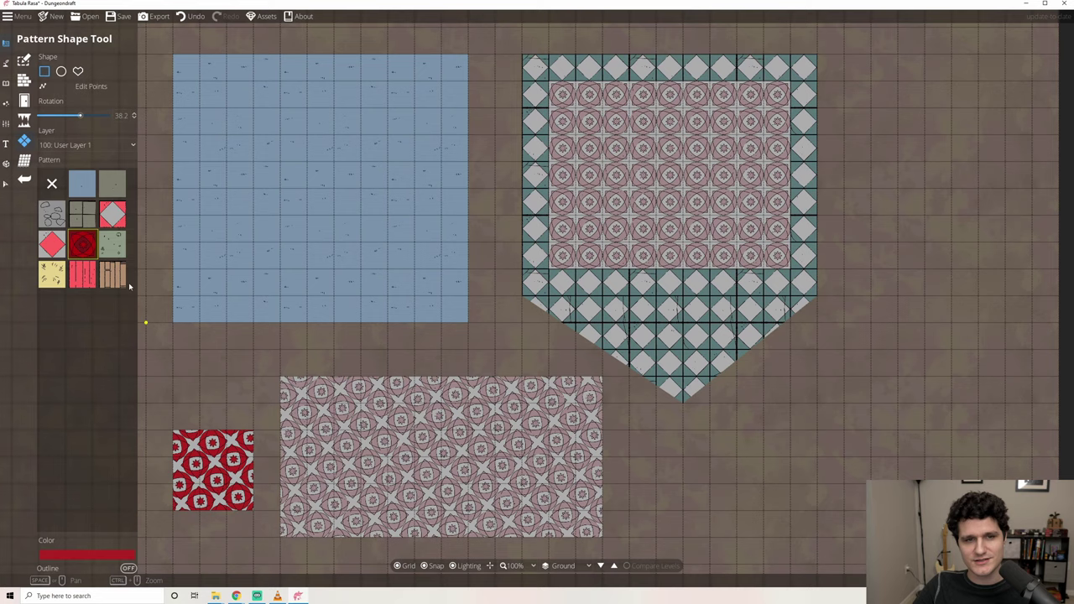
Try User Layers 2 and 3, return new shapes to User Layer 1, and select the Roof Tool
click(93, 146)
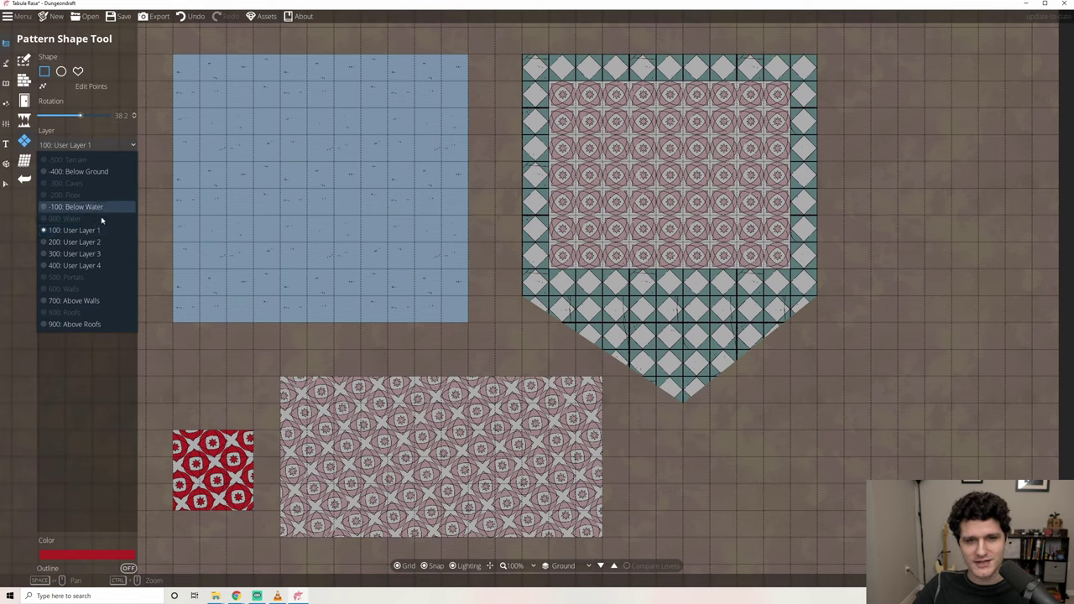
click(91, 247)
click(87, 144)
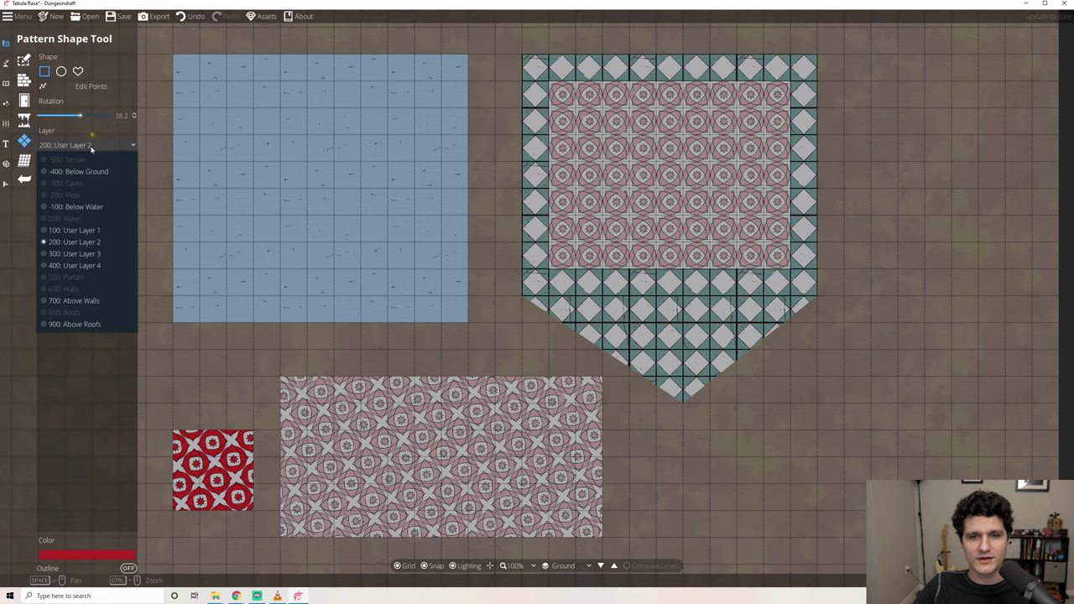
click(89, 254)
click(93, 145)
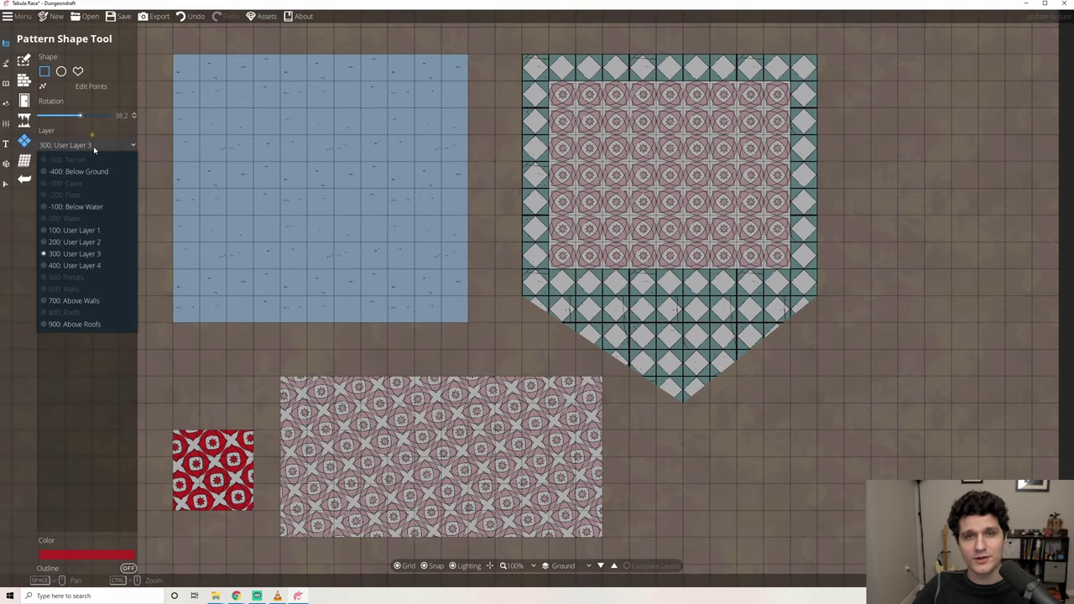
click(85, 239)
click(24, 160)
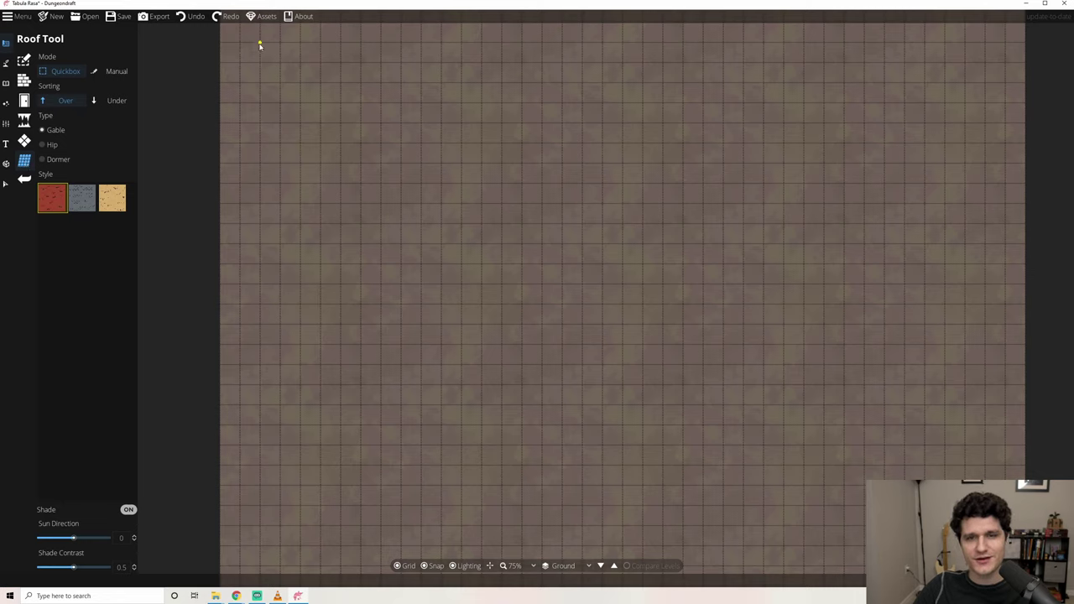
Draw a 3x7 red gable roof and a U-shaped gable roof path beside it, then set type to Hip
drag(259, 43, 389, 295)
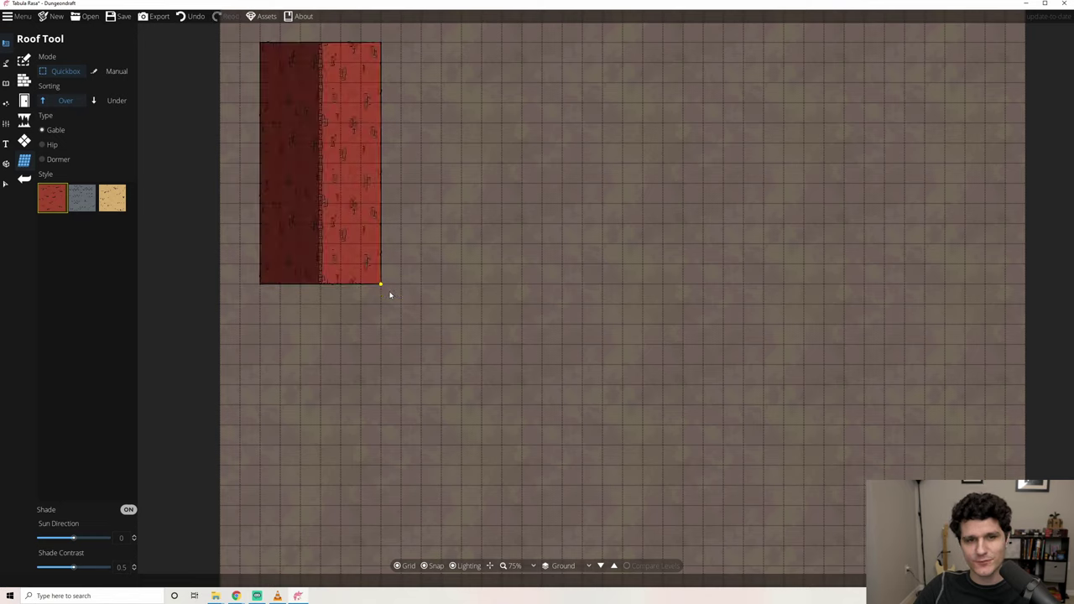
click(116, 71)
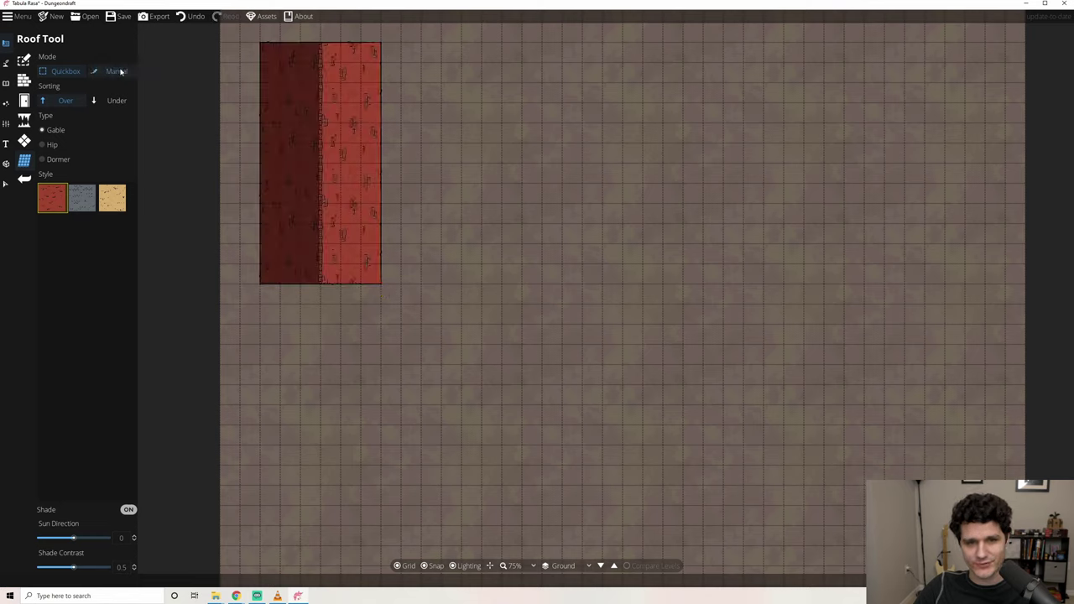
click(501, 42)
click(503, 204)
click(744, 204)
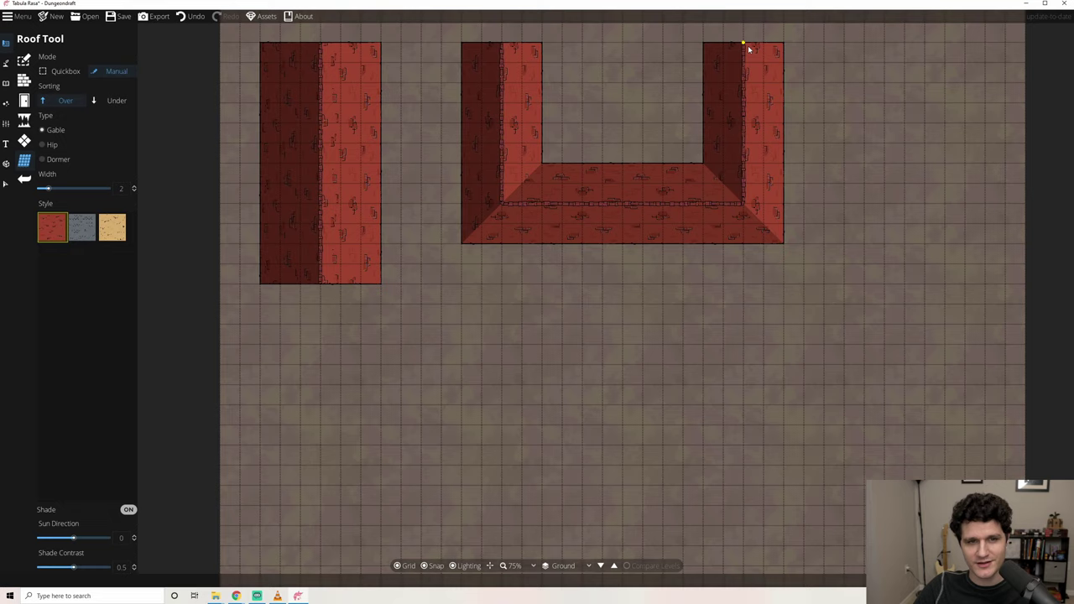
click(72, 145)
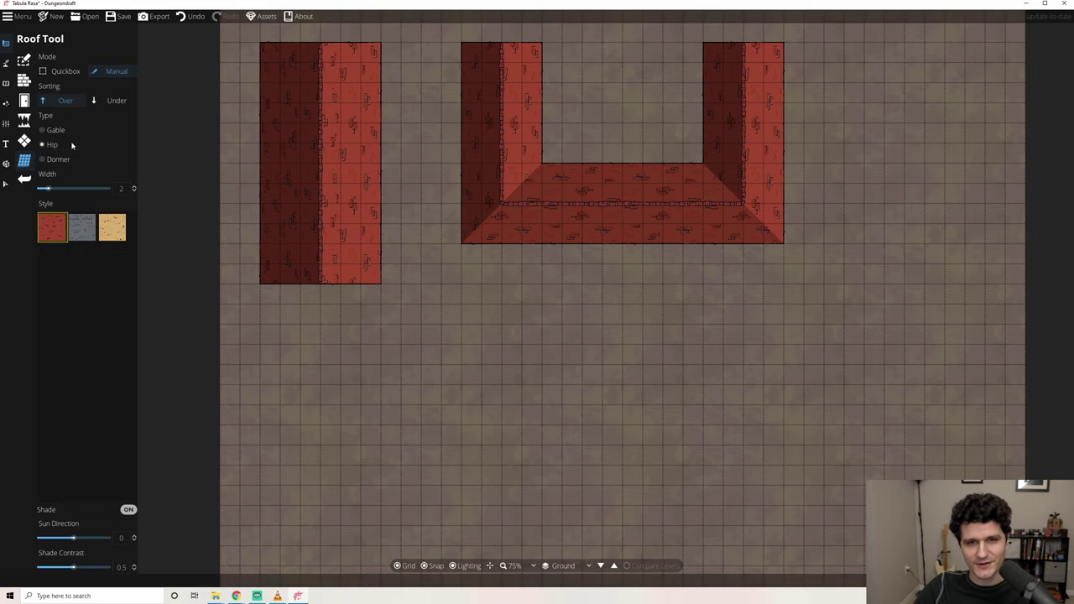
Draw a grey slate hip roof below the red roof
click(94, 238)
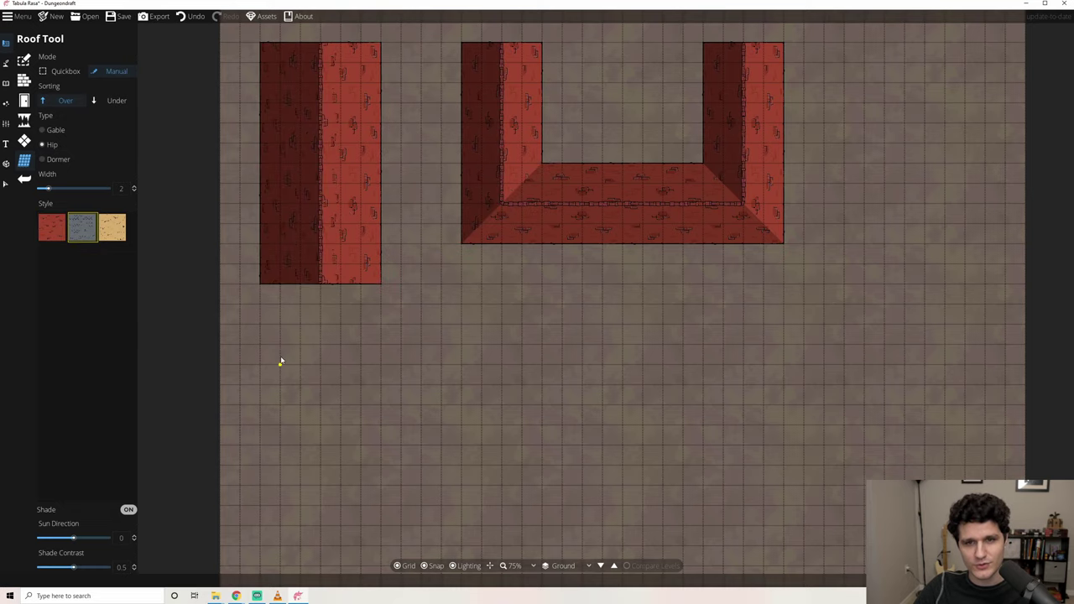
click(66, 72)
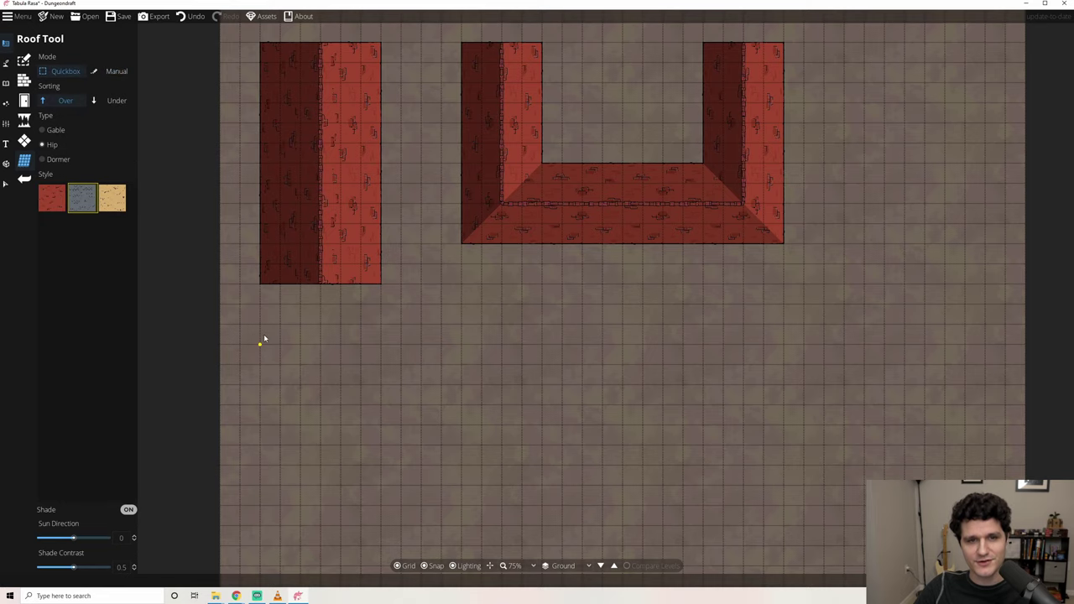
drag(263, 338, 410, 529)
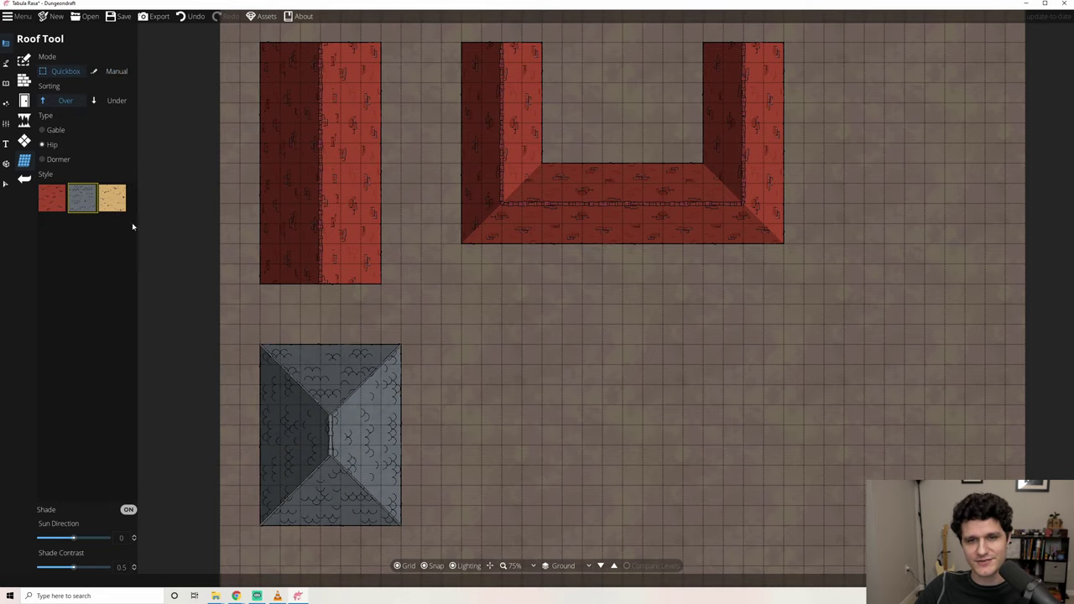
Draw a tan thatch dormer roof at the lower middle
click(112, 198)
click(83, 160)
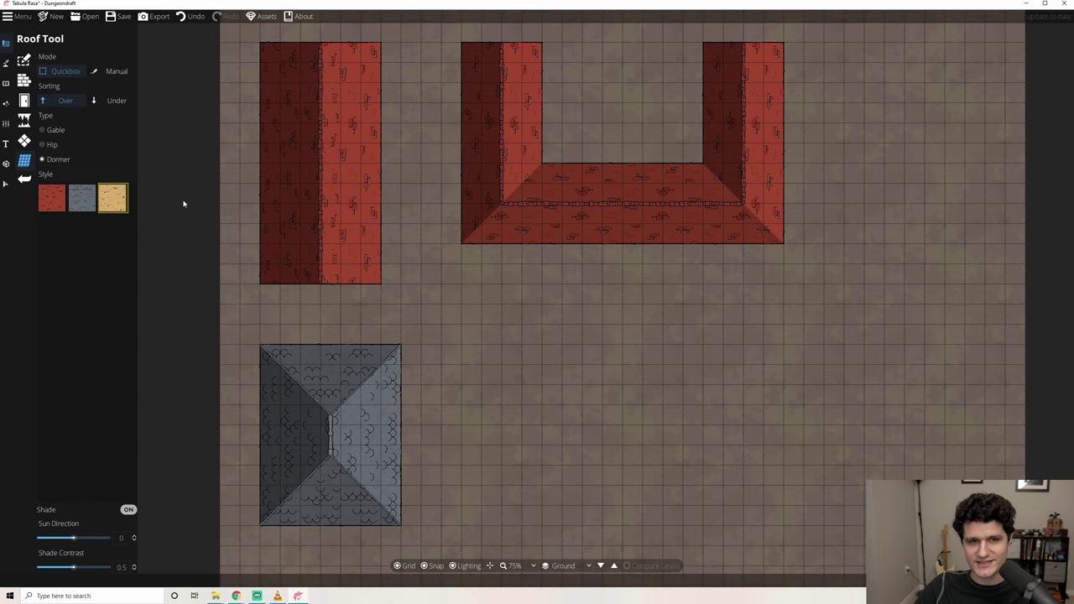
drag(541, 385, 811, 498)
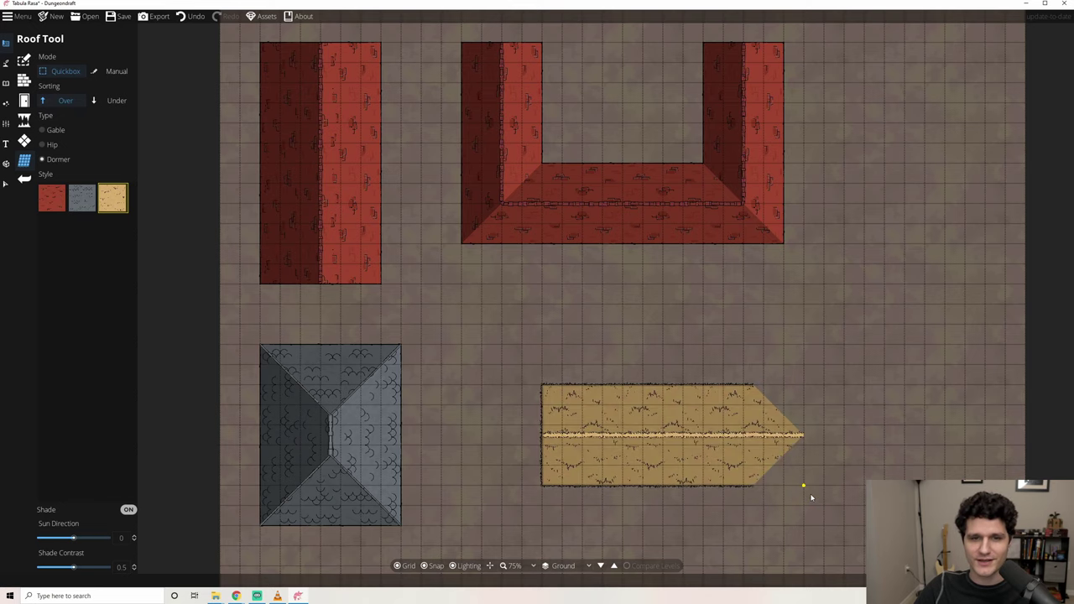
Add two Flat Clay Red dormers onto the straight gable roof
click(59, 209)
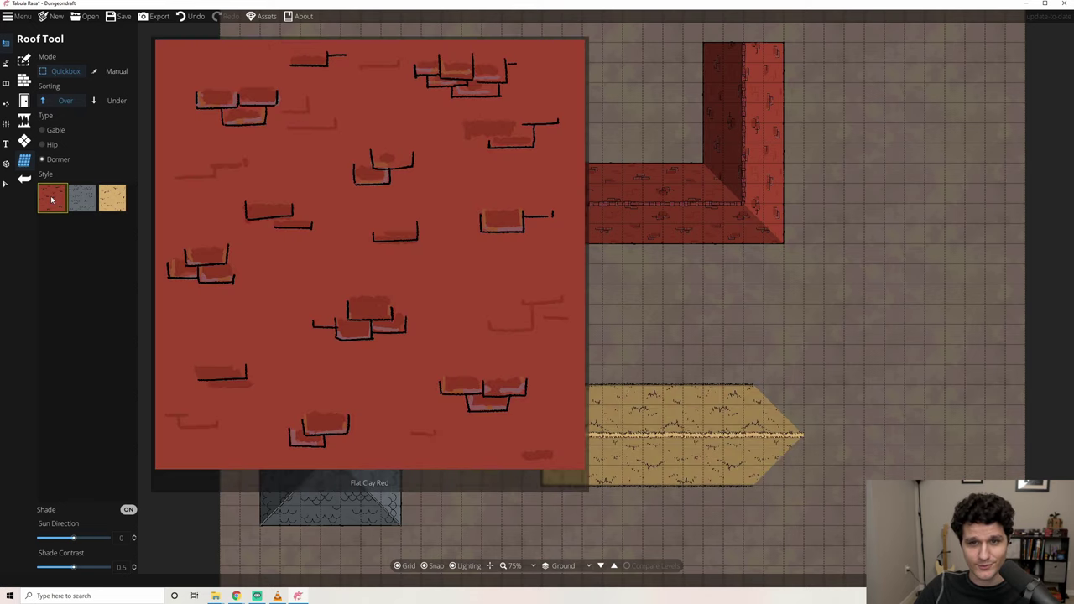
drag(321, 65, 407, 127)
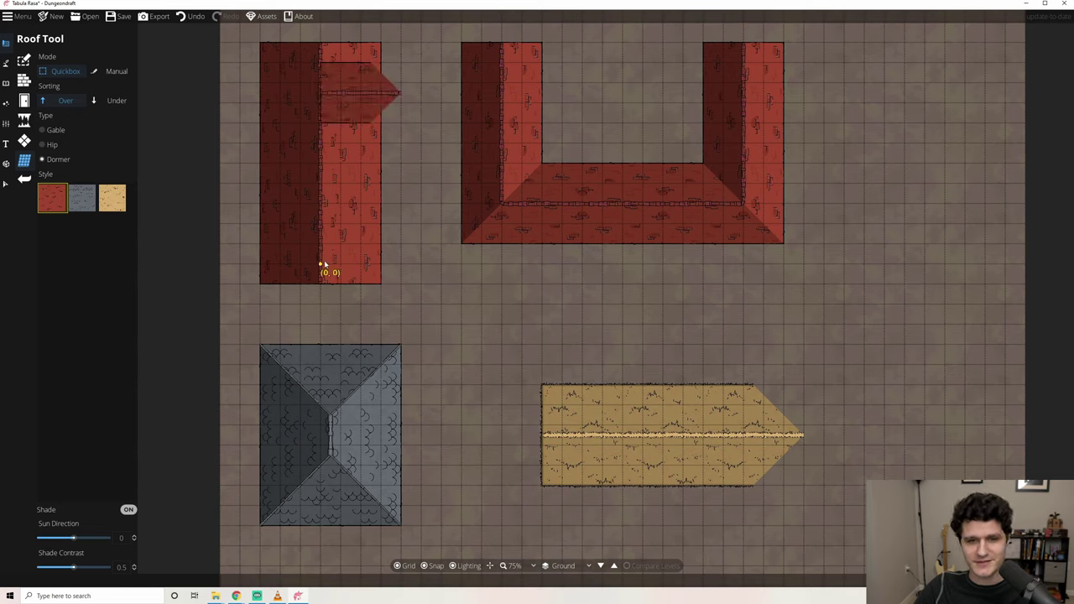
drag(322, 265, 404, 211)
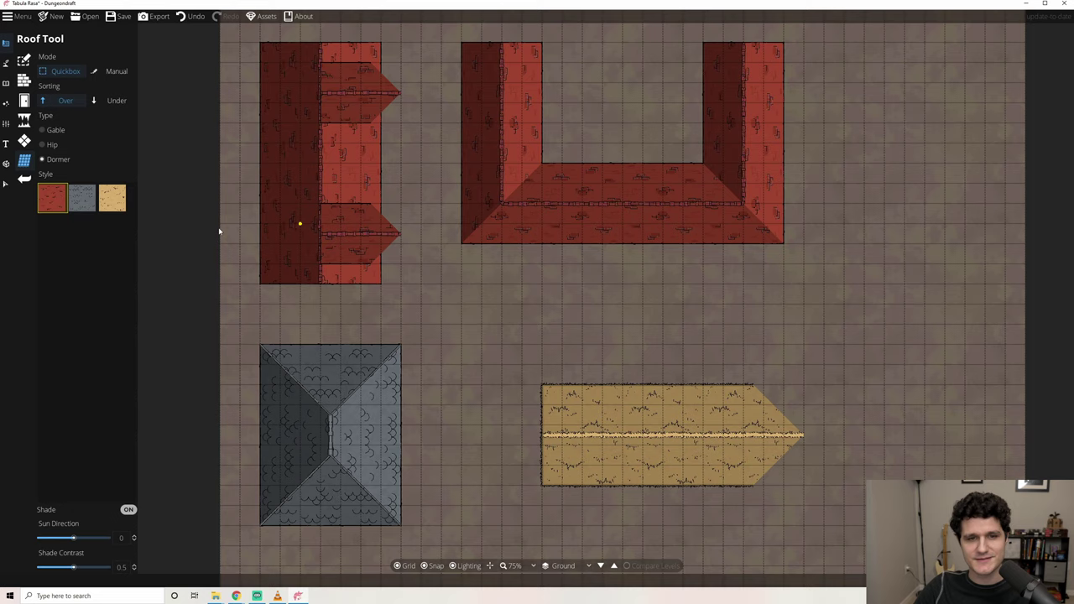
Set new roofs to grey slate, Hip type, and Under sorting
click(82, 198)
click(52, 144)
click(113, 100)
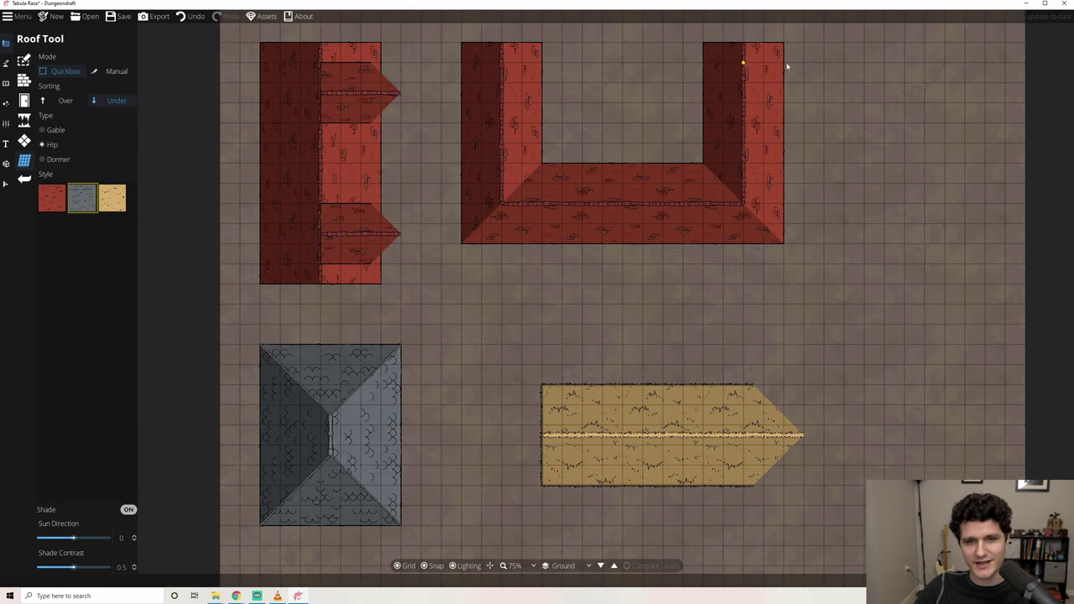
Tuck a slate hip roof under the U roof's right arm, toggle shading, and swing sun direction to about 60.7
drag(883, 164, 765, 28)
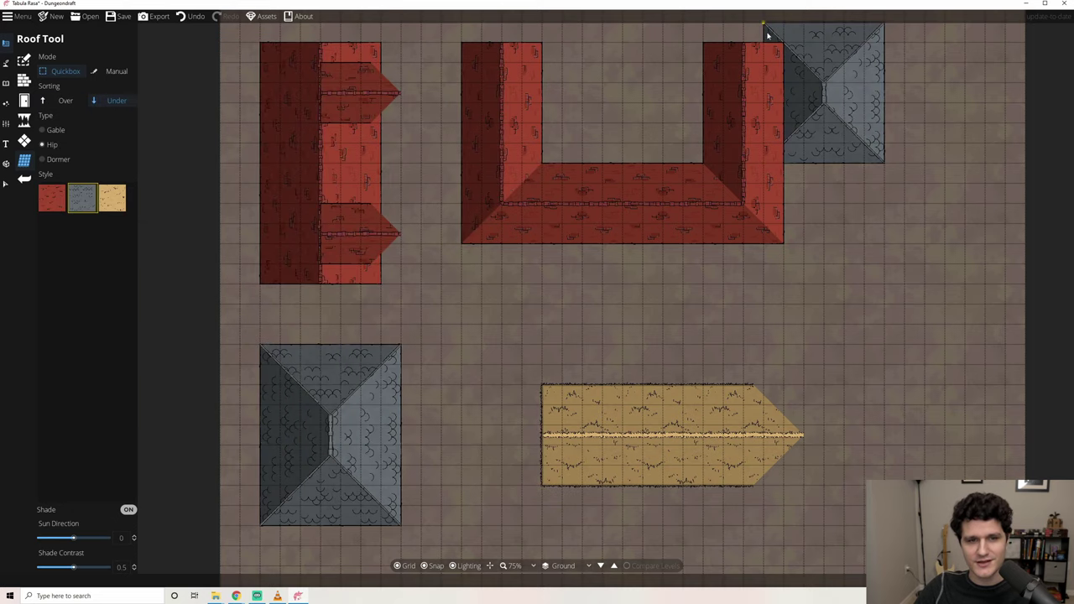
click(128, 510)
click(128, 568)
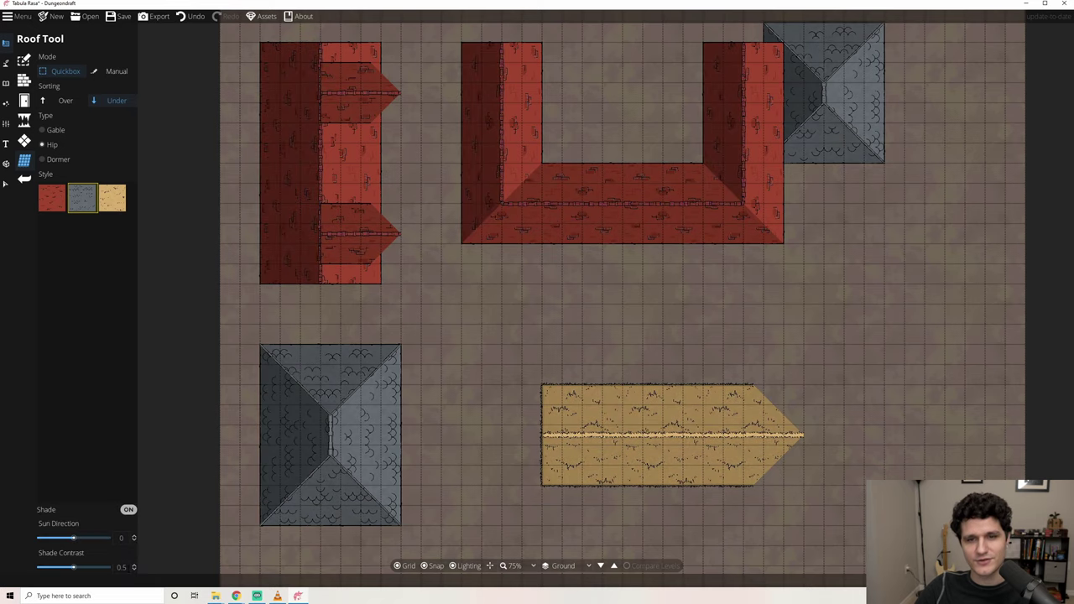
mouse_move(74, 538)
mouse_down()
mouse_move(91, 537)
mouse_move(94, 573)
mouse_move(108, 574)
mouse_move(51, 573)
mouse_move(83, 573)
mouse_up()
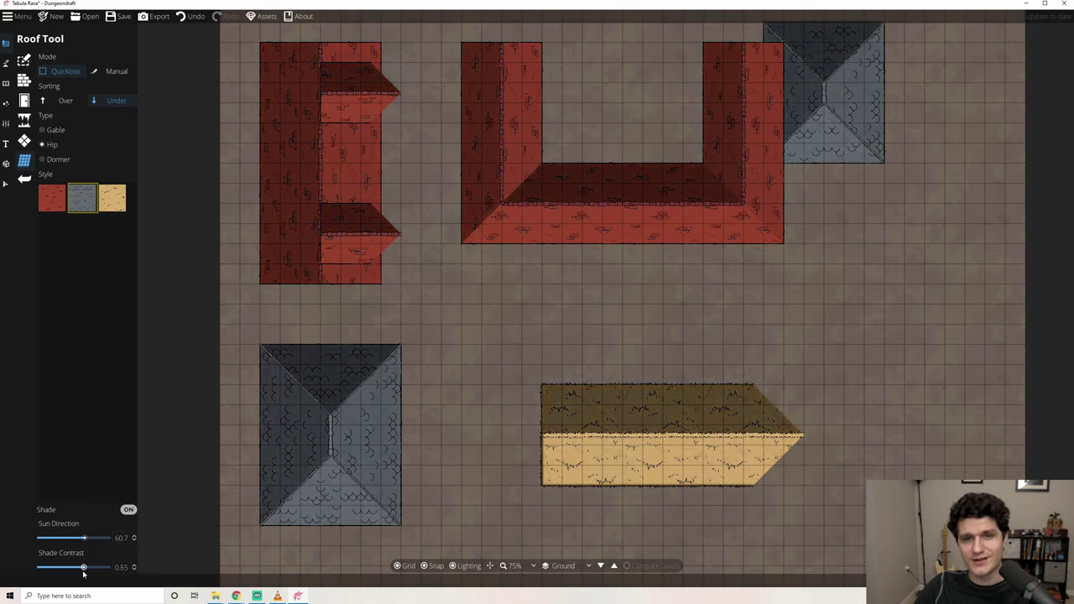